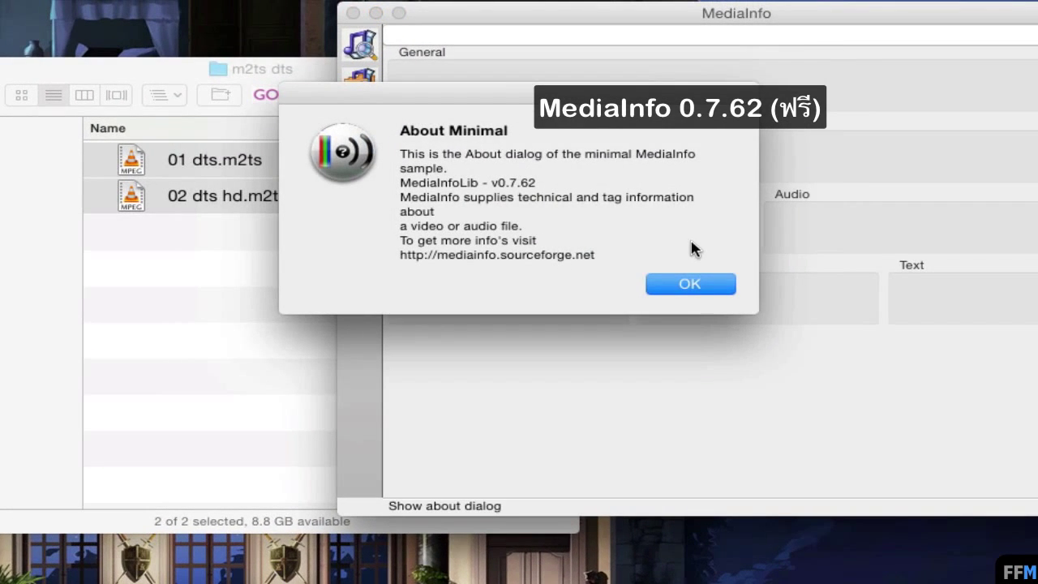
- Open the m2ts dts folder in MediaInfo and examine the stream details of 01 dts.m2ts and 02 dts hd.m2ts
left_click(685, 284)
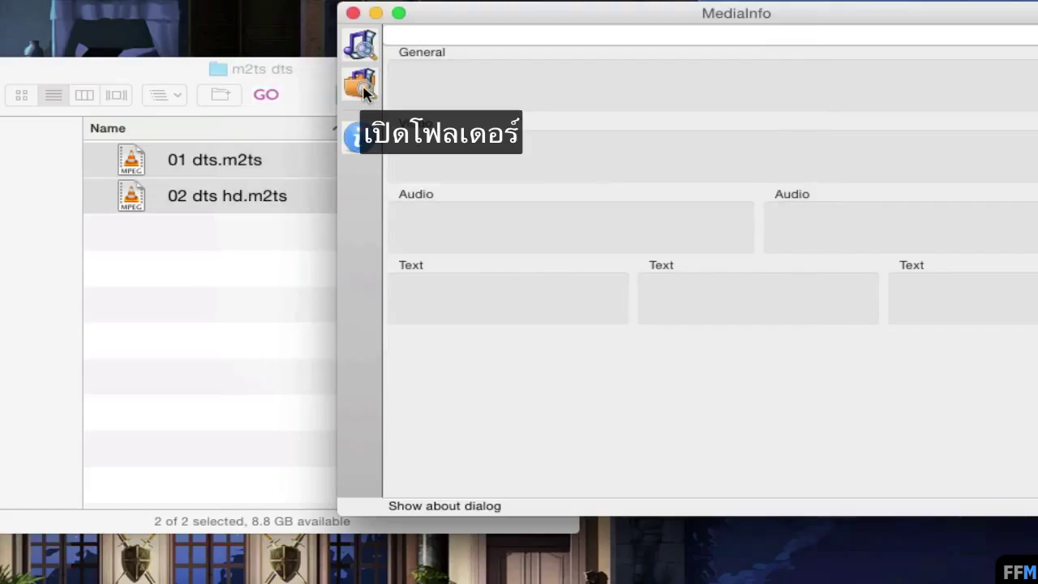
left_click(362, 89)
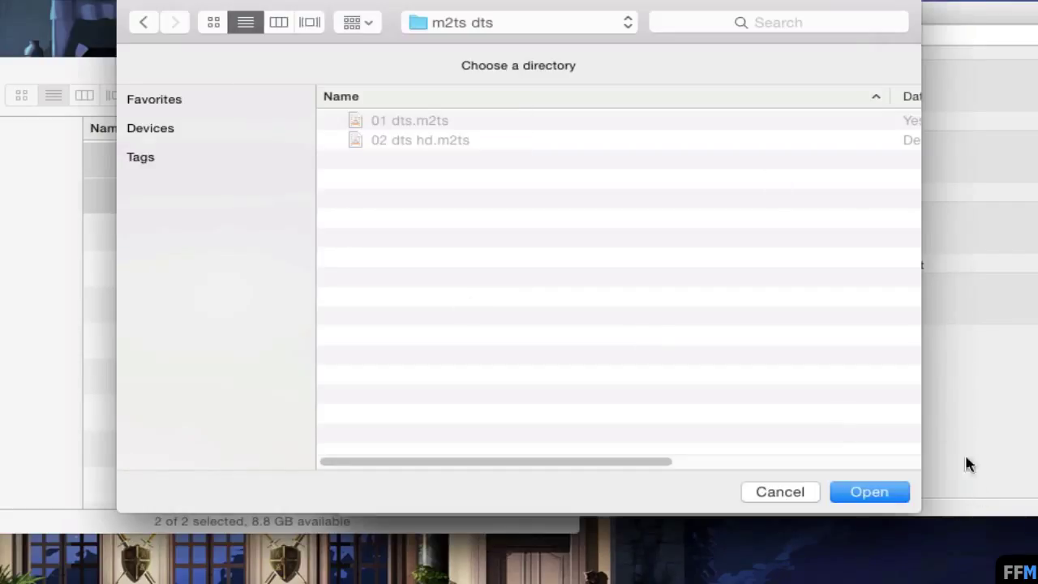
left_click(904, 499)
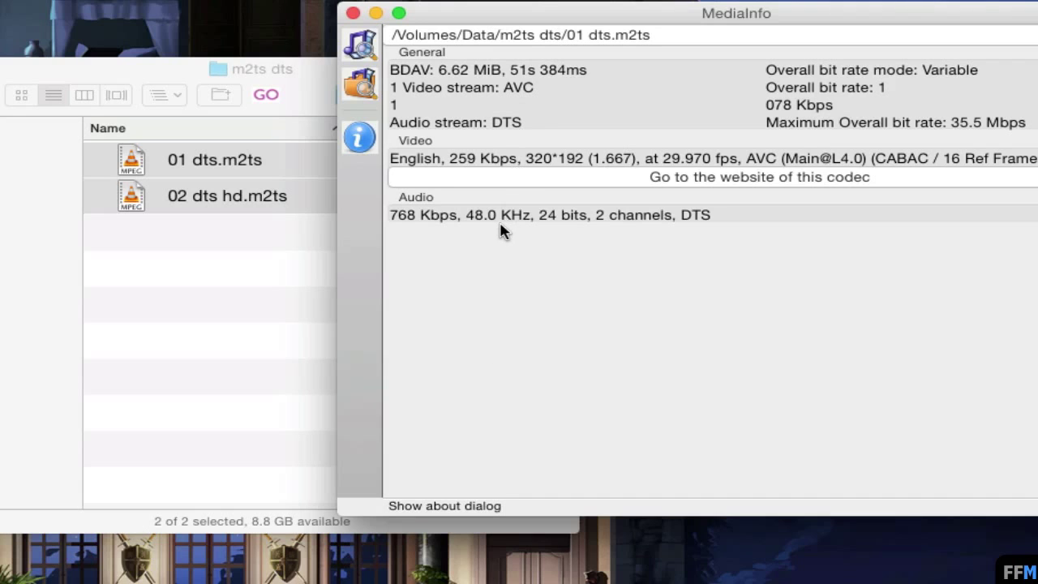
left_click(681, 35)
left_click(681, 51)
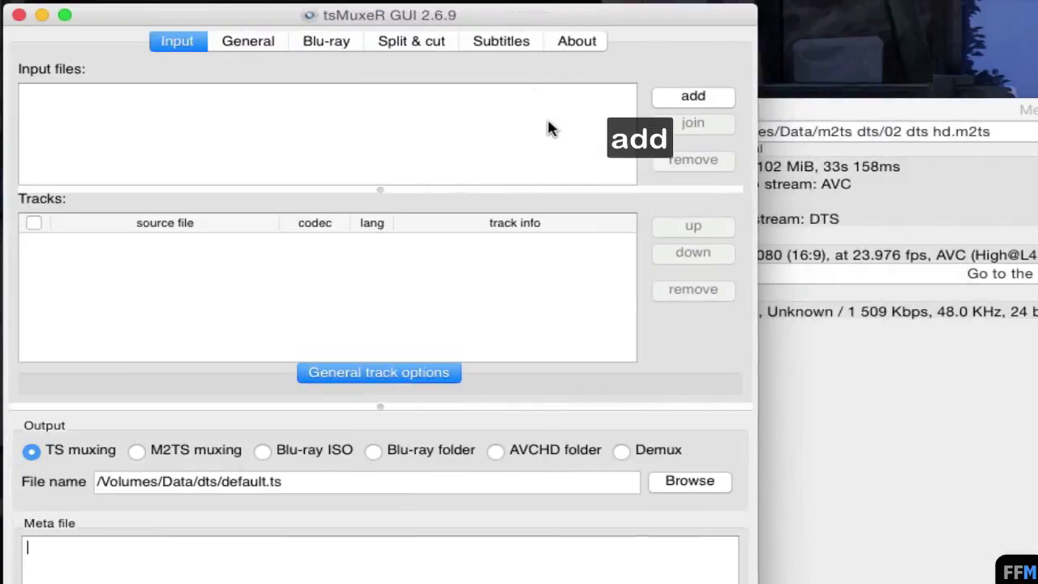
- Load 02 dts hd.m2ts into tsMuxeR to check its audio track's codec, remove the file and minimize the window
left_click(678, 95)
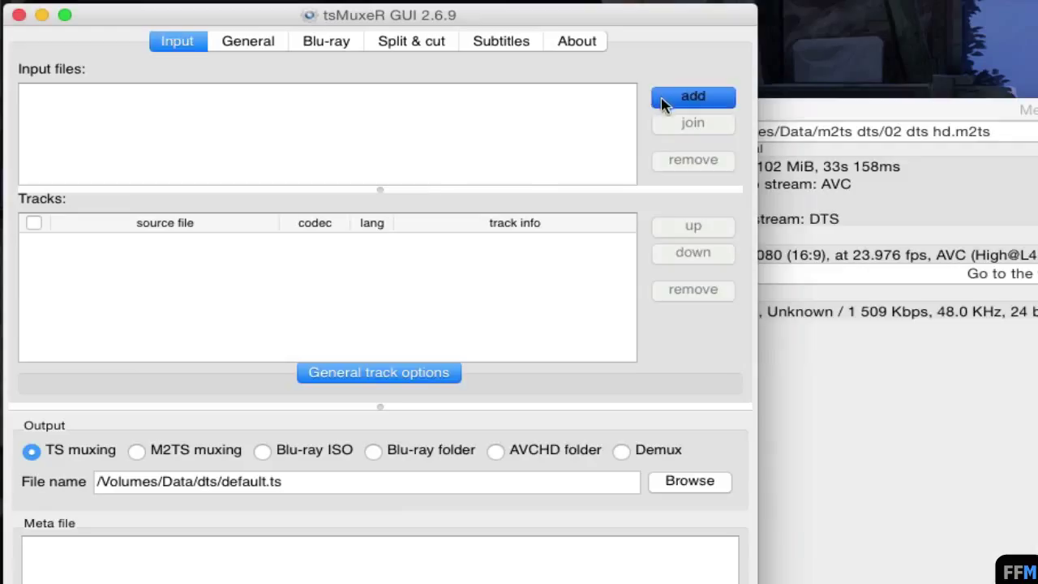
left_click(761, 230)
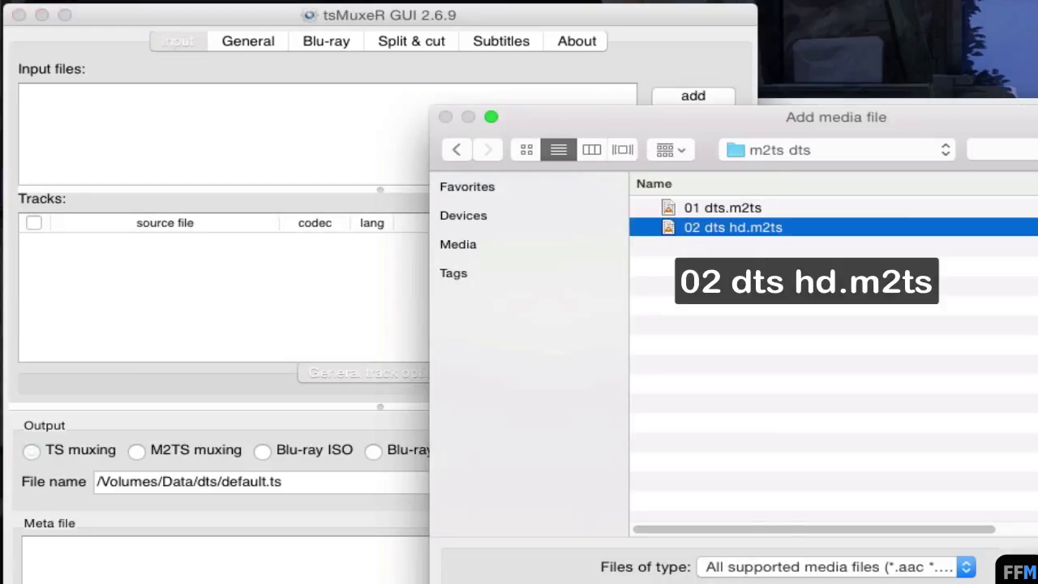
key("Return")
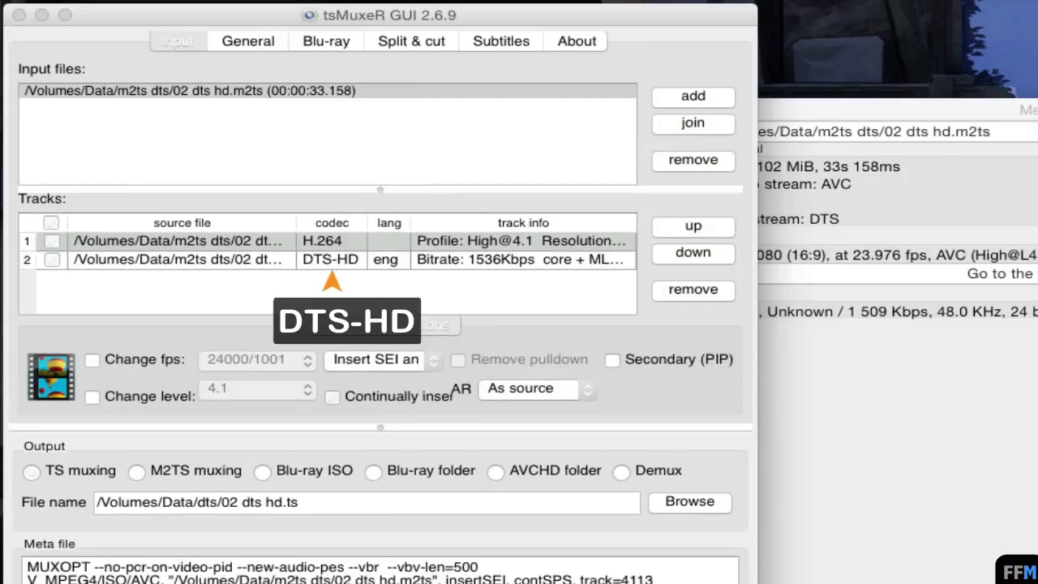
left_click(351, 261)
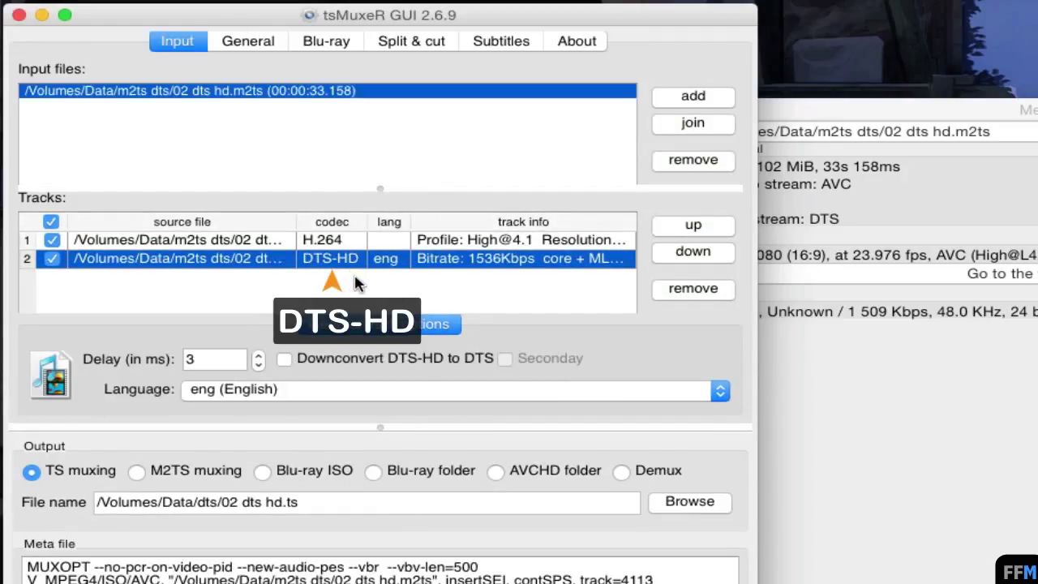
left_click(673, 161)
left_click(42, 14)
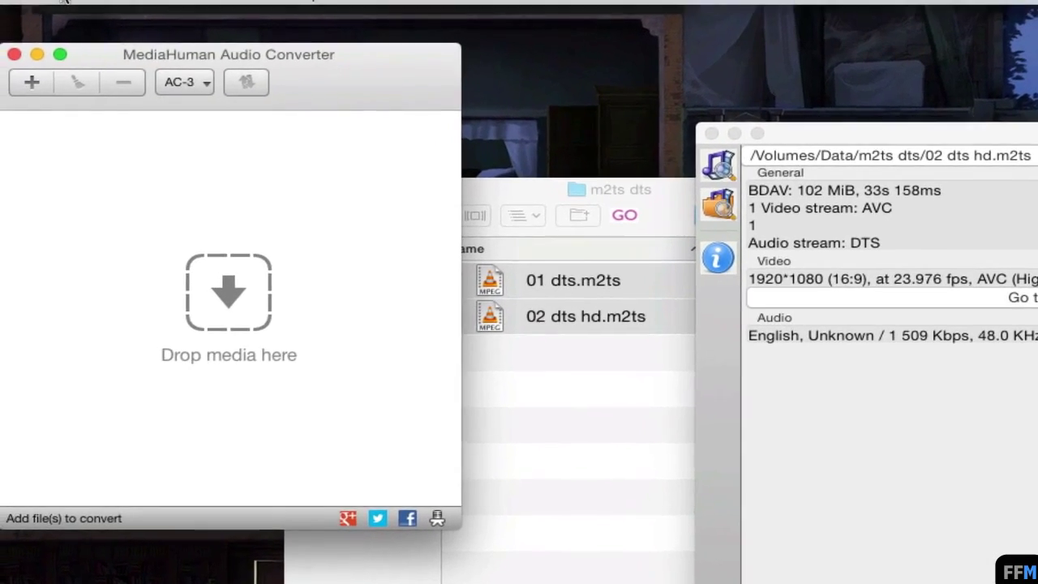
- View the version information of MediaHuman Audio Converter and close it
left_click(20, 0)
left_click(87, 31)
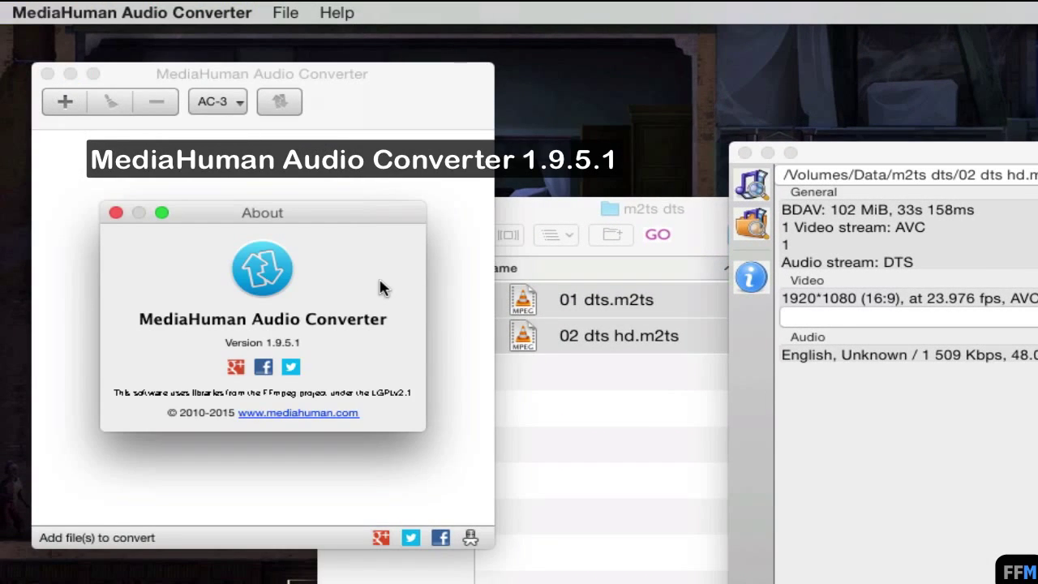
left_click(116, 213)
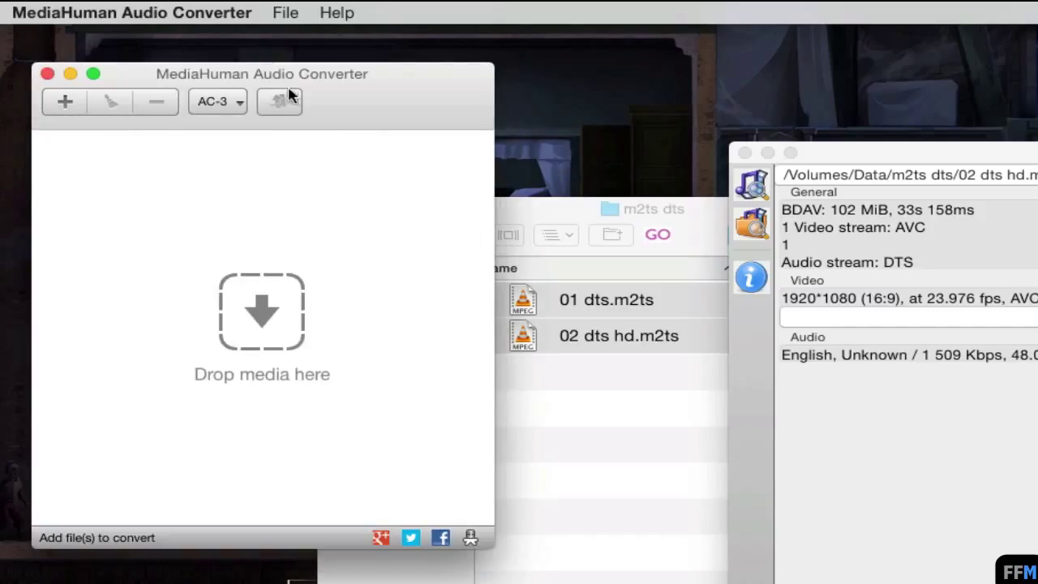
- Set the converter's output format to AC-3 with the 5.1, 48000Hz, 512 kbps preset
left_click(210, 101)
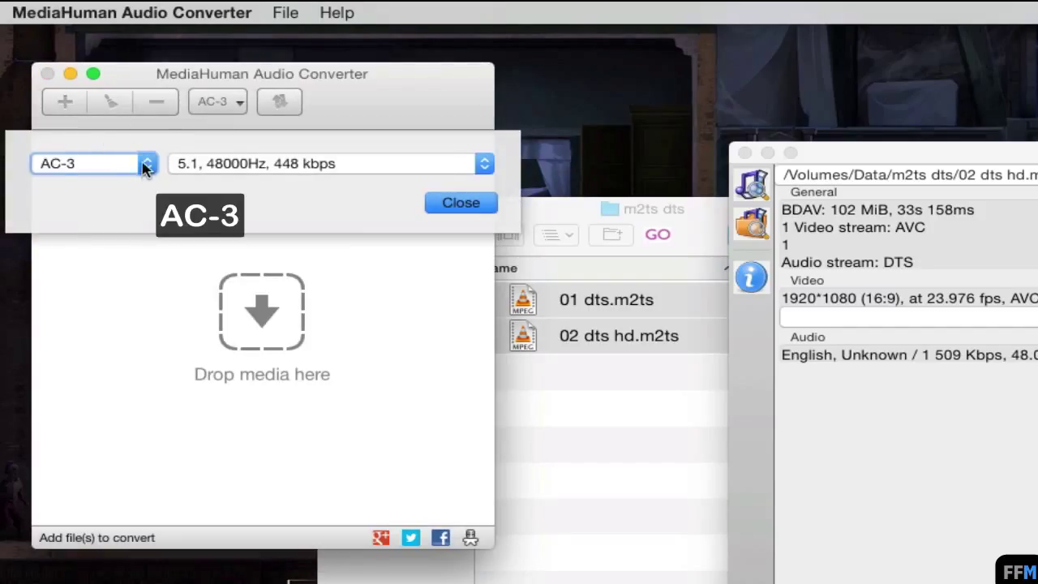
left_click(144, 163)
left_click(107, 170)
left_click(225, 165)
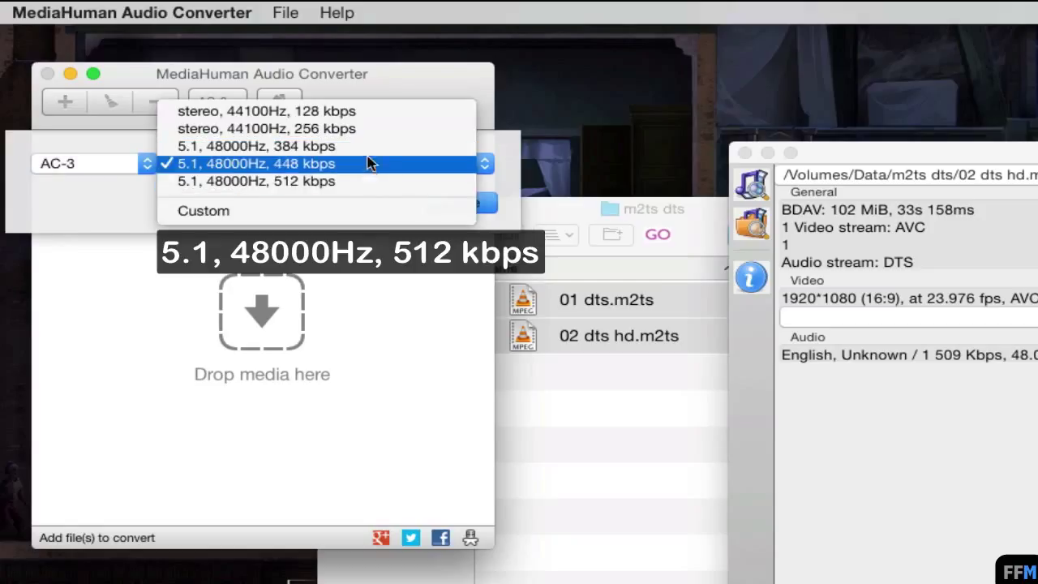
left_click(372, 181)
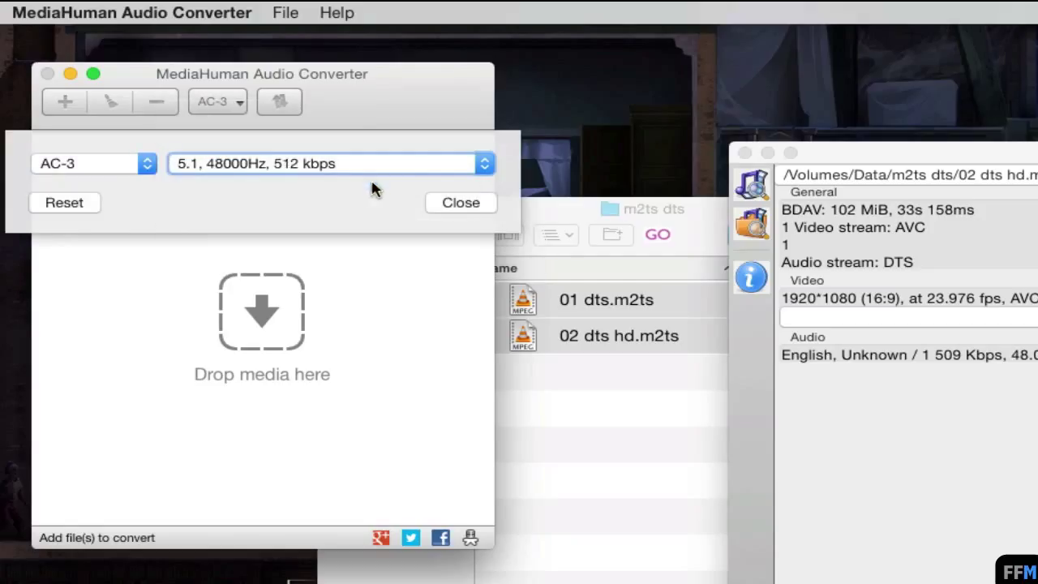
left_click(479, 208)
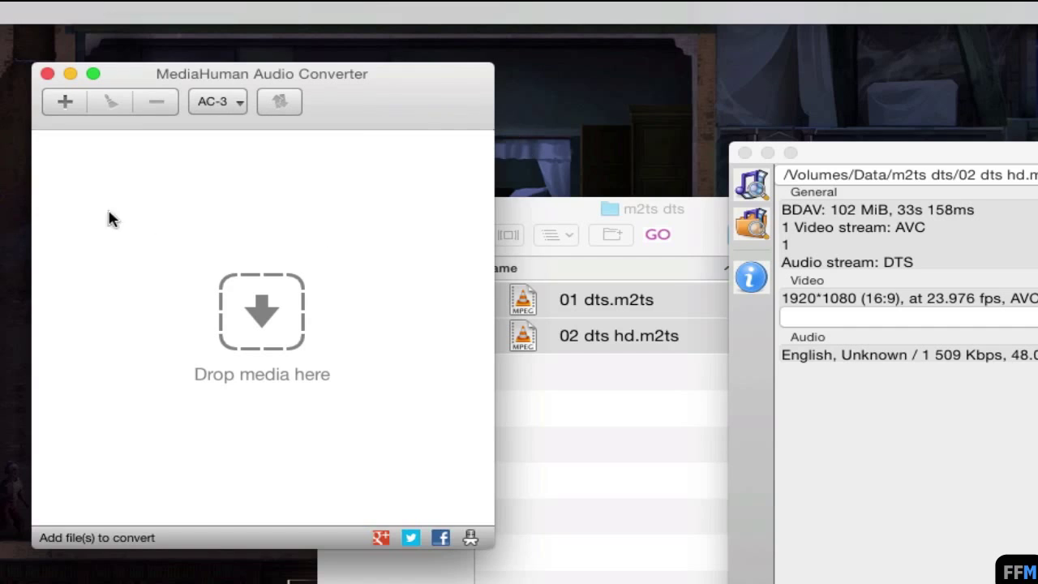
- Review the output format and output folder in the converter's settings
left_click(49, 11)
left_click(49, 69)
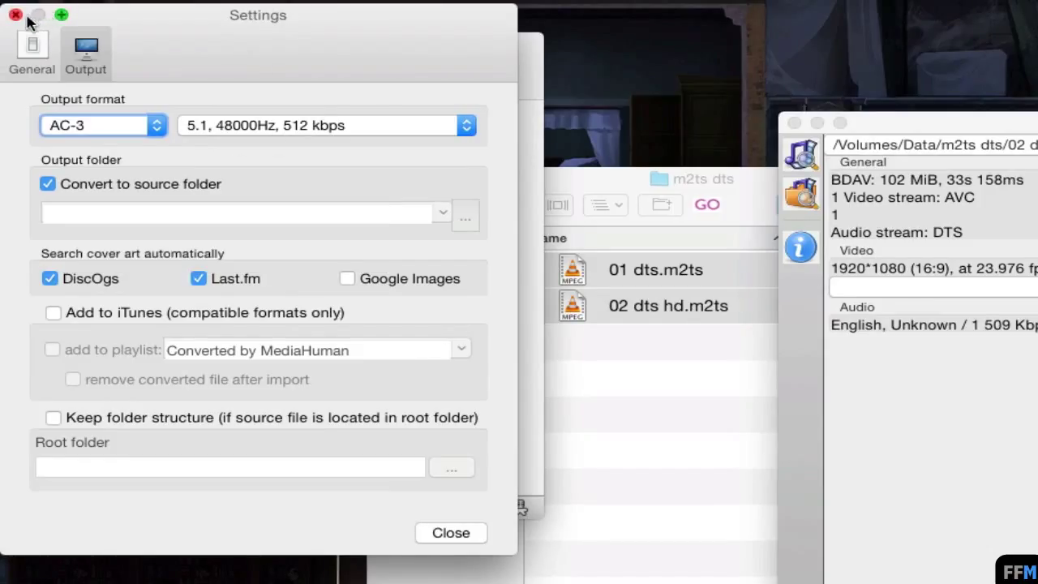
left_click(468, 530)
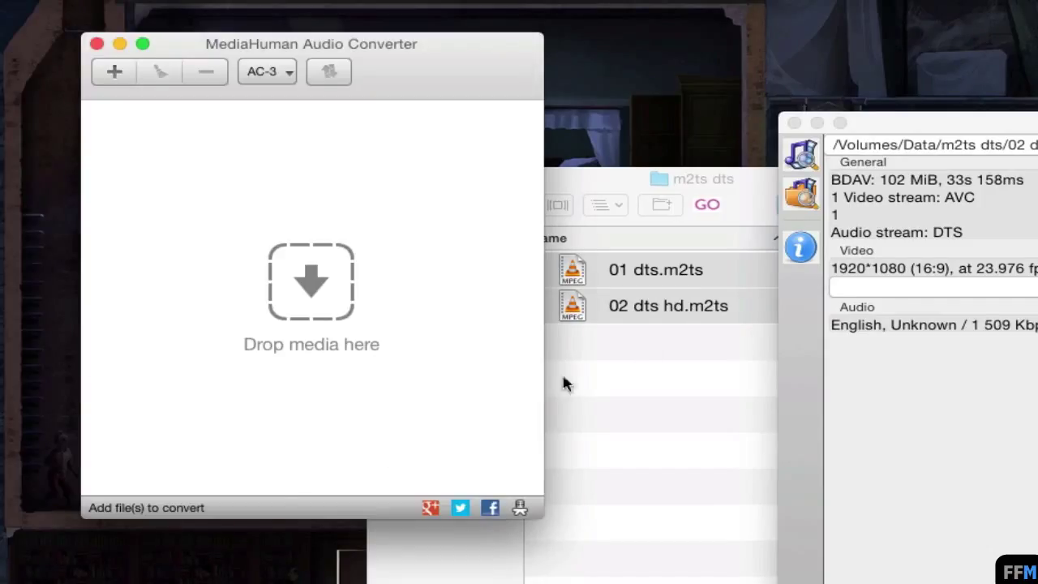
- Add 01 dts.m2ts and 02 dts hd.m2ts from the m2ts dts folder to the converter and convert them to AC-3
left_click_drag(614, 320, 268, 238)
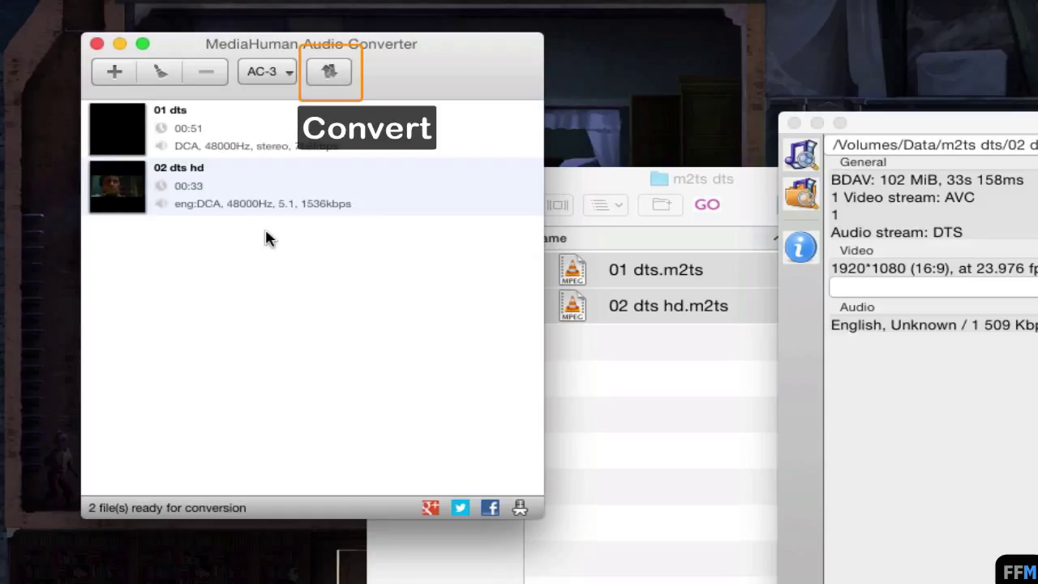
left_click(341, 76)
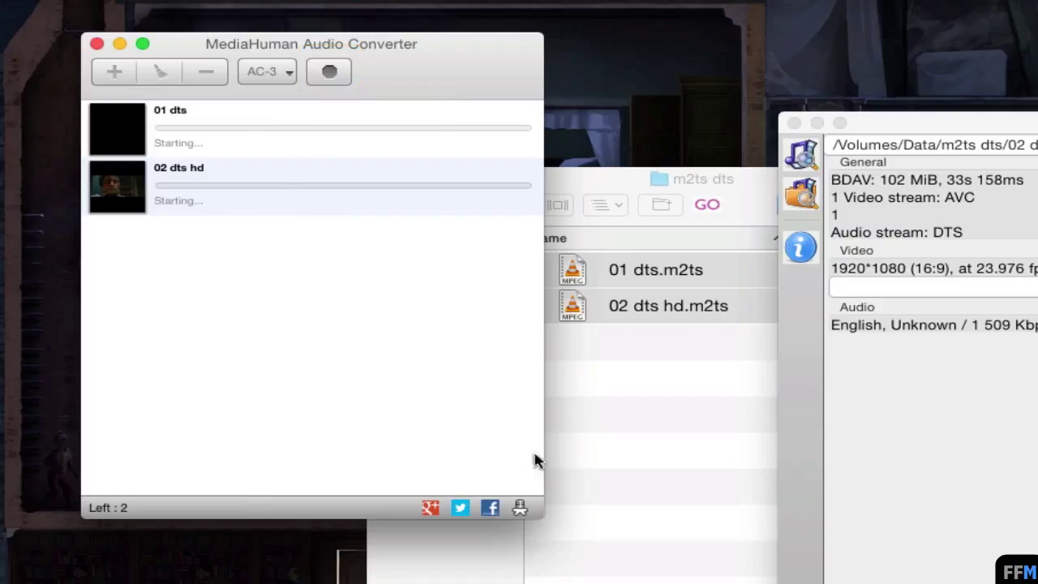
- Switch to the m2ts dts folder in Finder and show the Size column in its file list
left_click(614, 461)
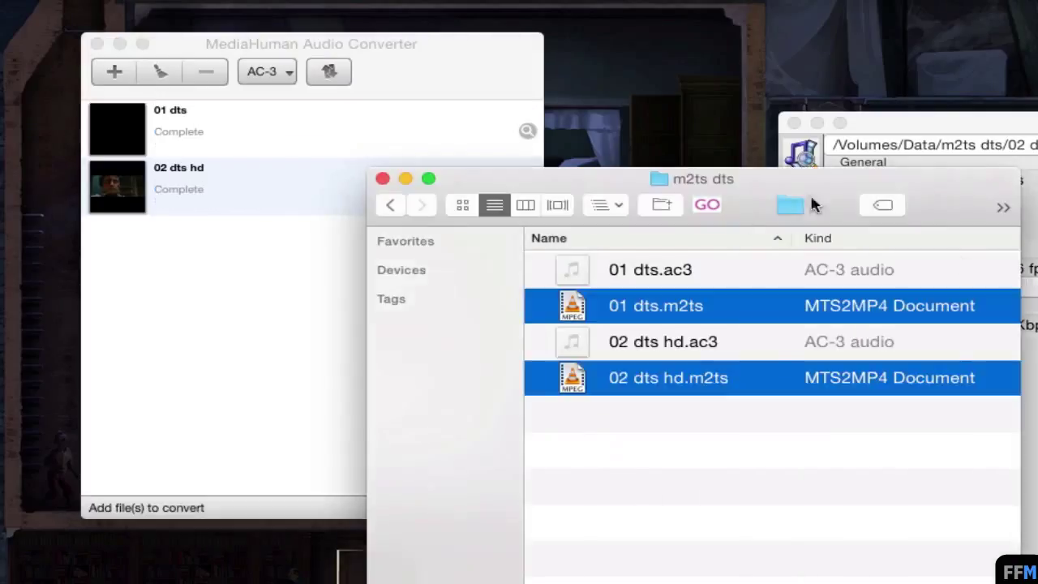
right_click(807, 237)
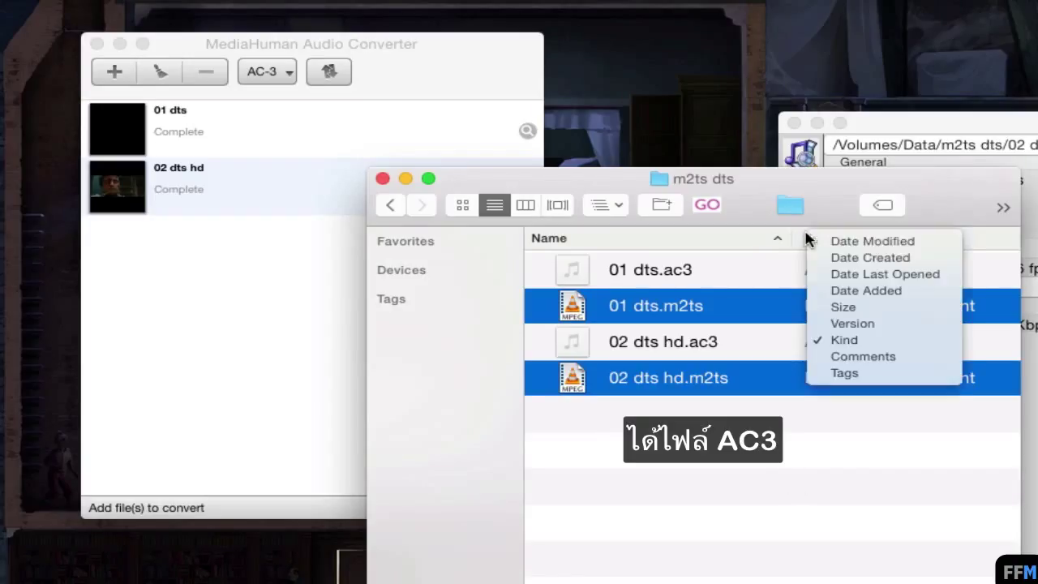
left_click(827, 306)
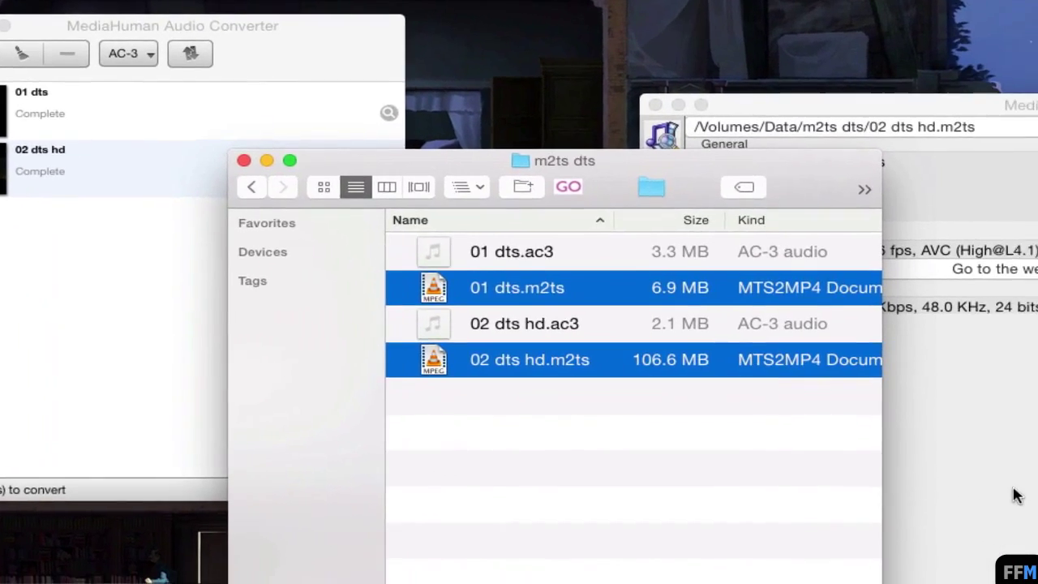
- Switch to MediaInfo and load the m2ts dts folder again with the converted AC3 files
left_click(1028, 292)
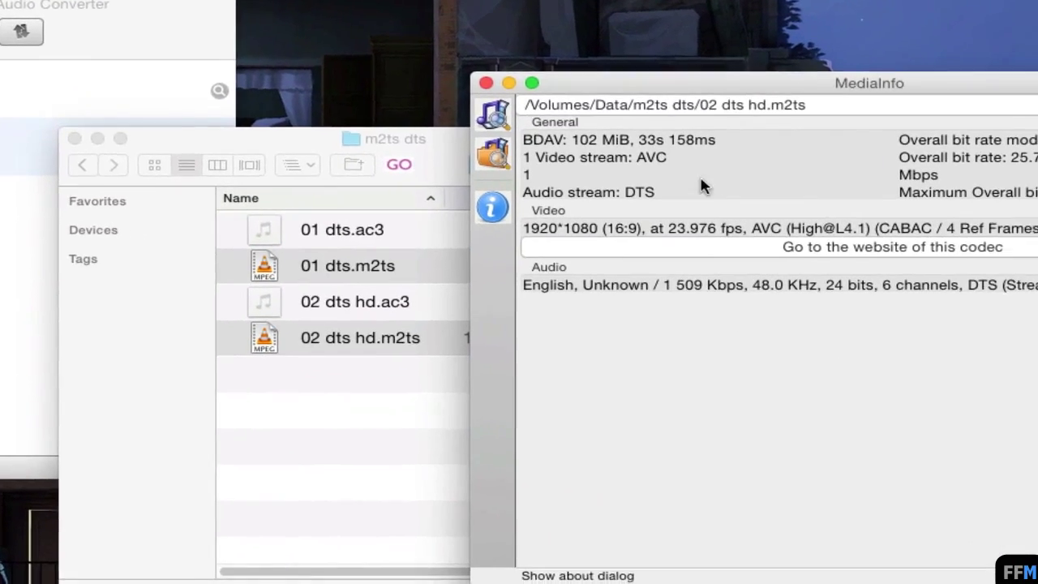
left_click(409, 144)
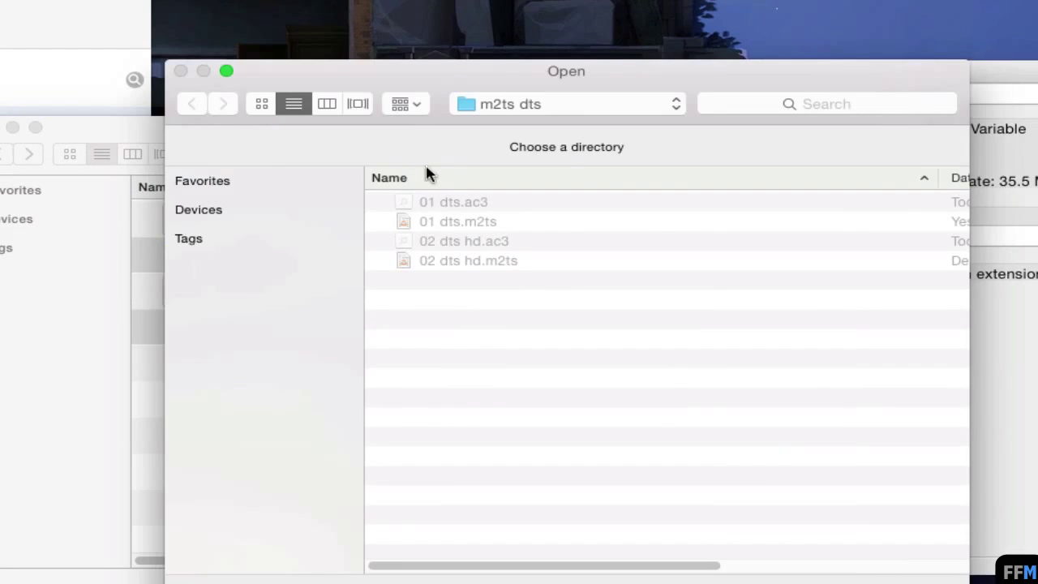
key("Escape")
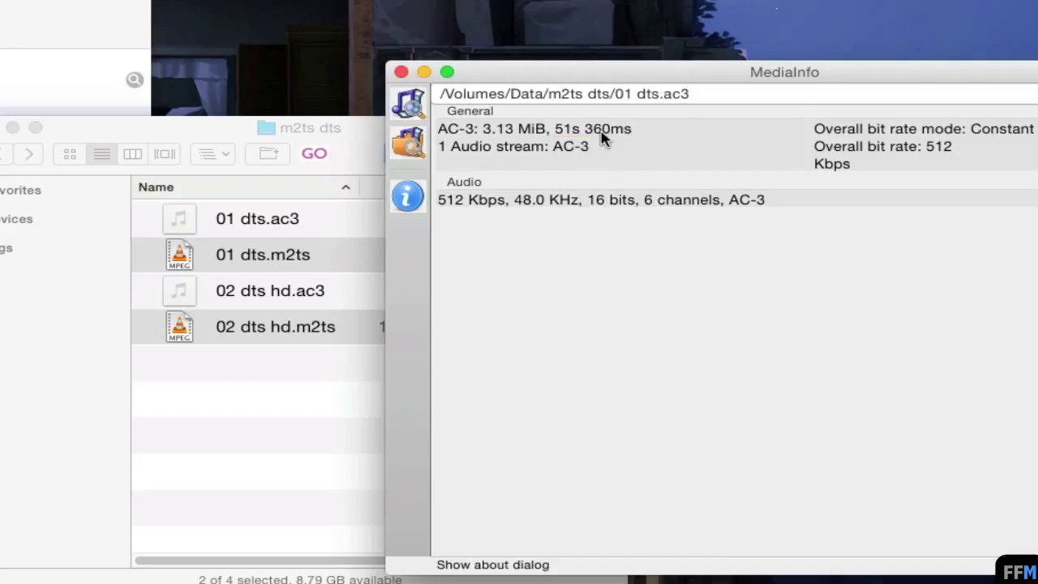
- Examine the details of 01 dts.m2ts, 02 dts hd.ac3 and 02 dts hd.m2ts in turn to compare the durations
left_click(671, 94)
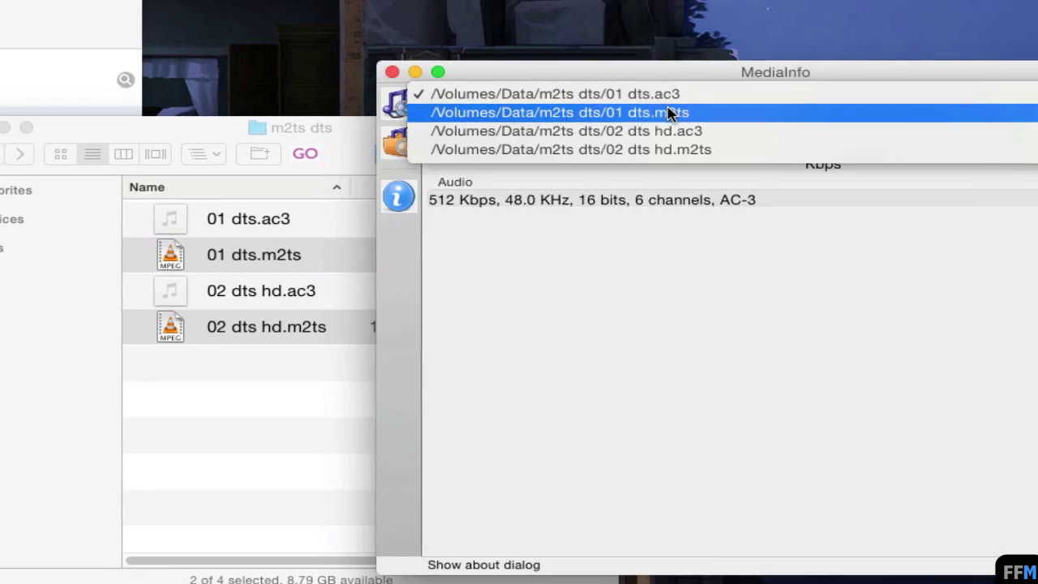
left_click(673, 111)
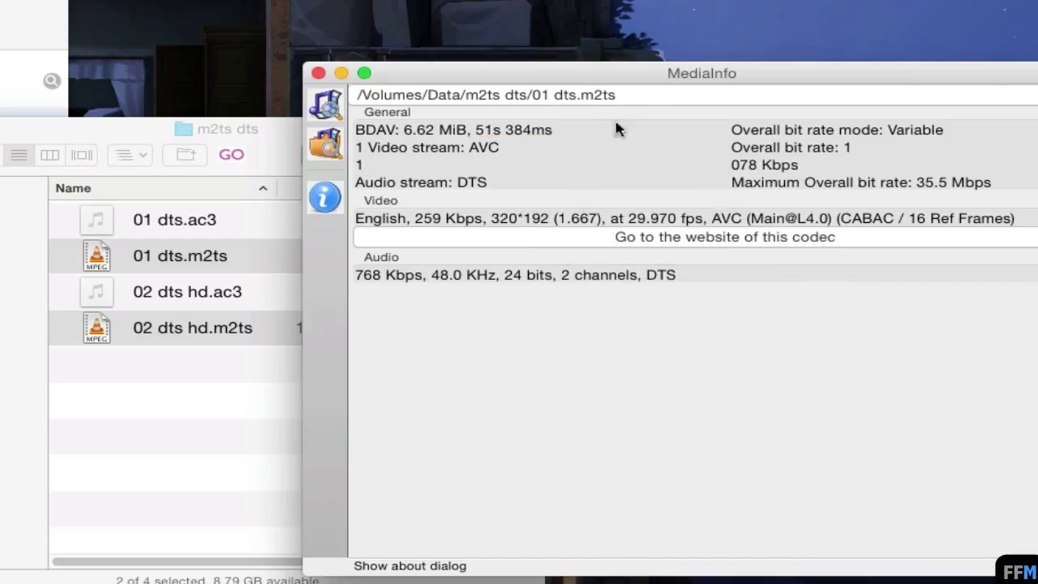
left_click(625, 99)
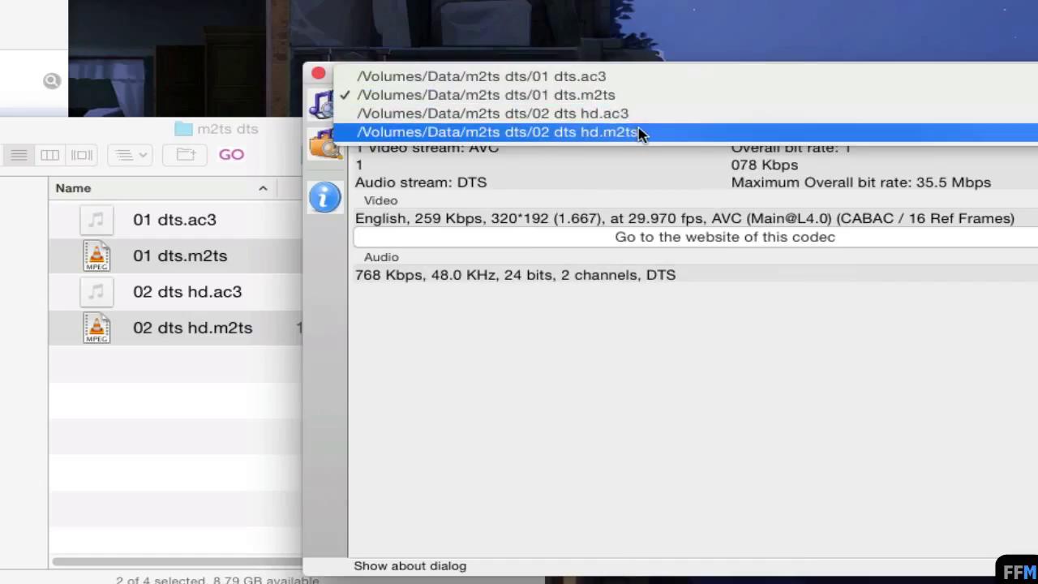
left_click(646, 115)
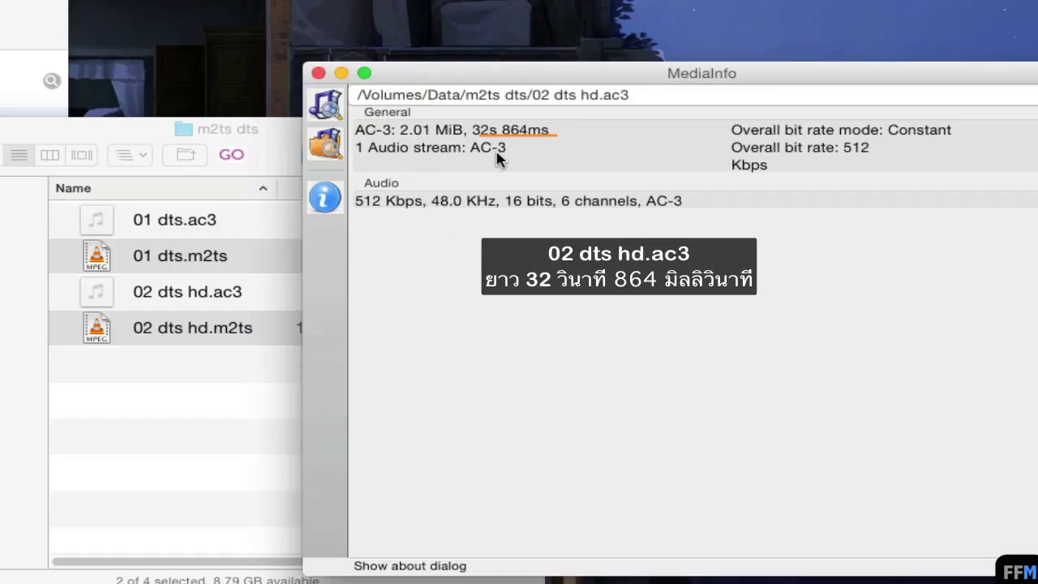
left_click(591, 99)
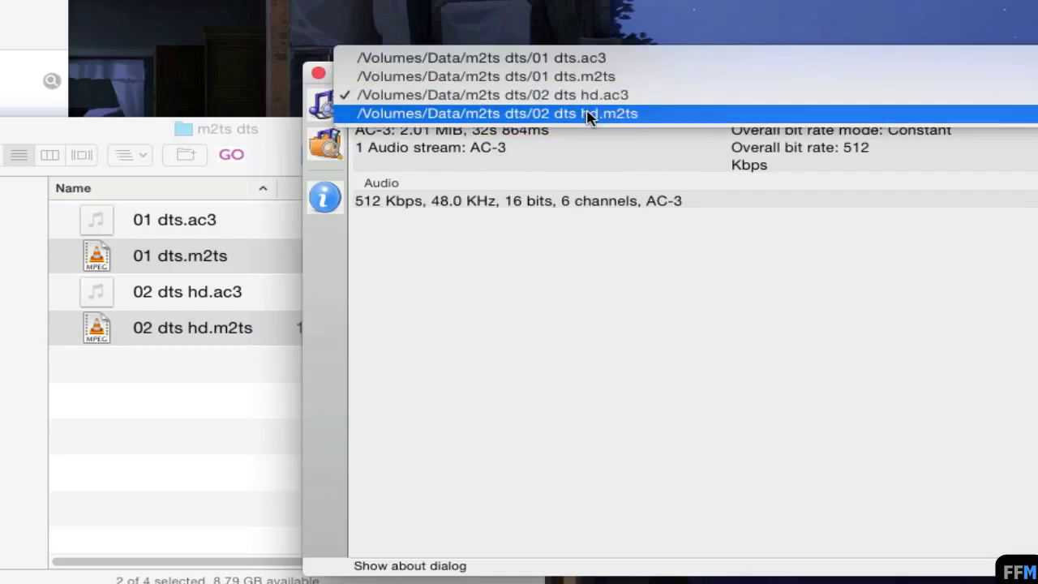
left_click(591, 115)
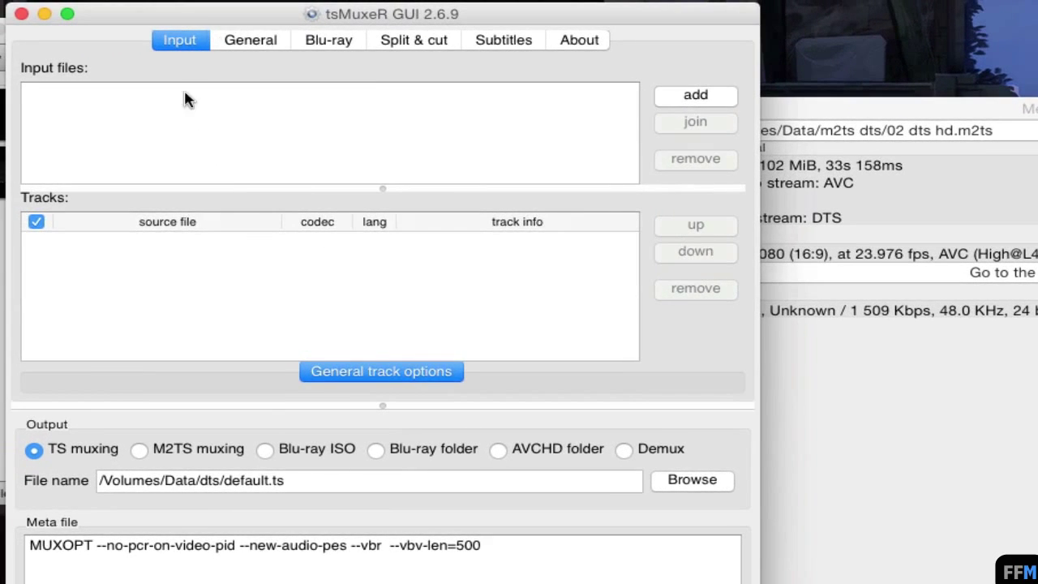
- Add 01 dts.ac3 and 01 dts.m2ts from the m2ts dts folder as input files in tsMuxeR
left_click(646, 90)
left_click(289, 177)
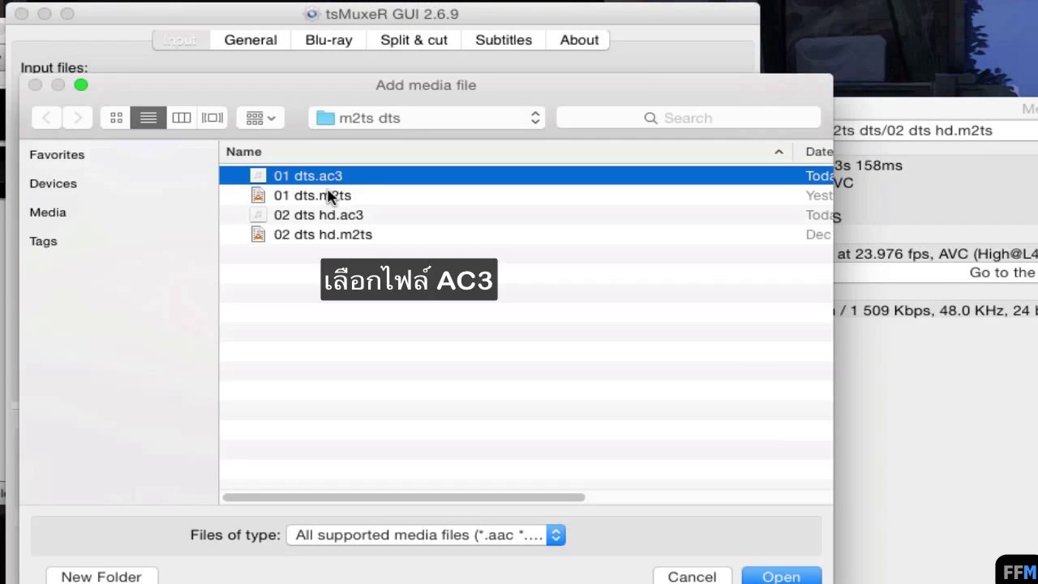
left_click(780, 575)
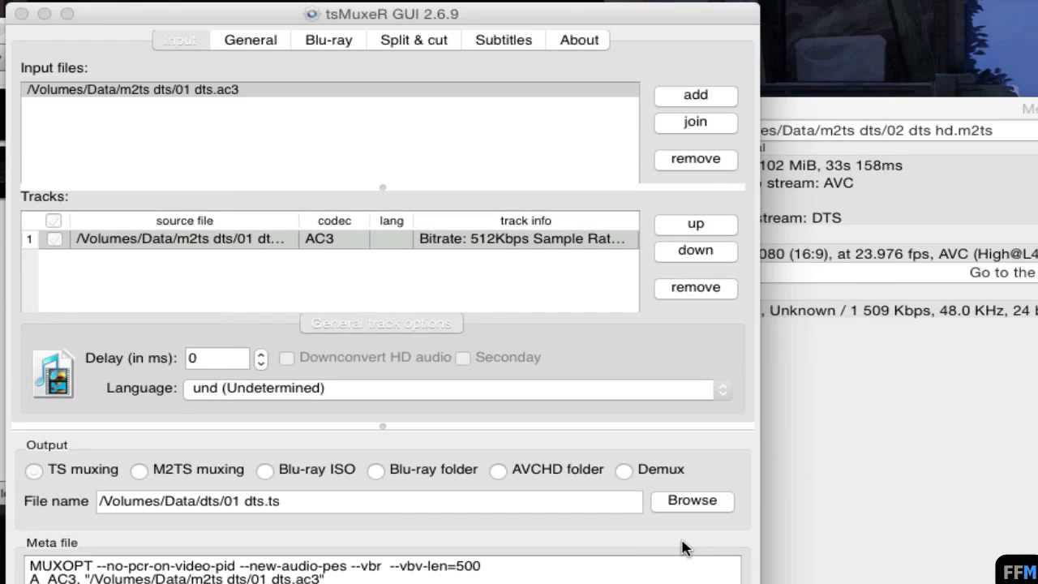
left_click(685, 96)
left_click(285, 188)
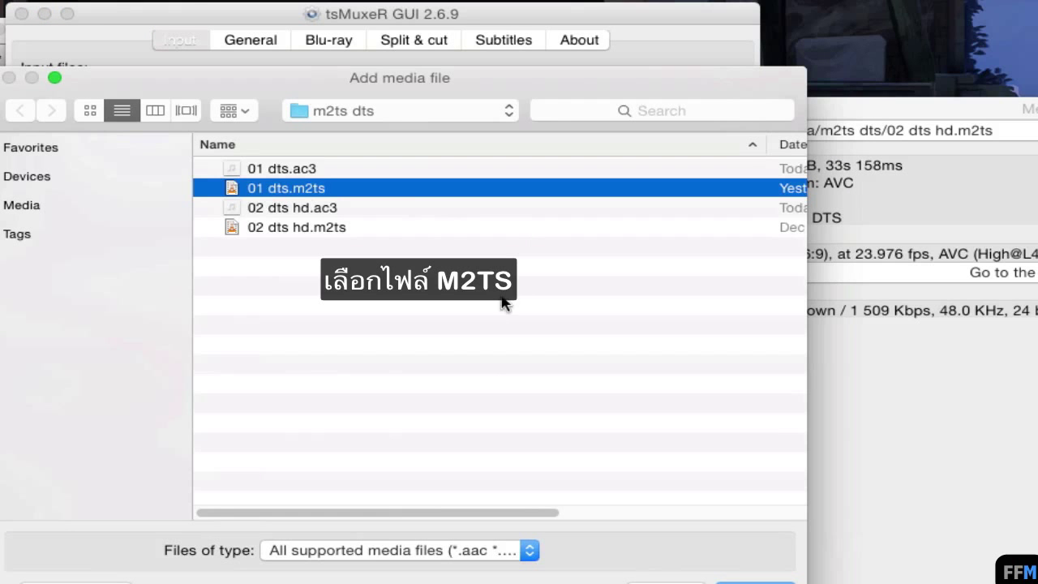
key("Return")
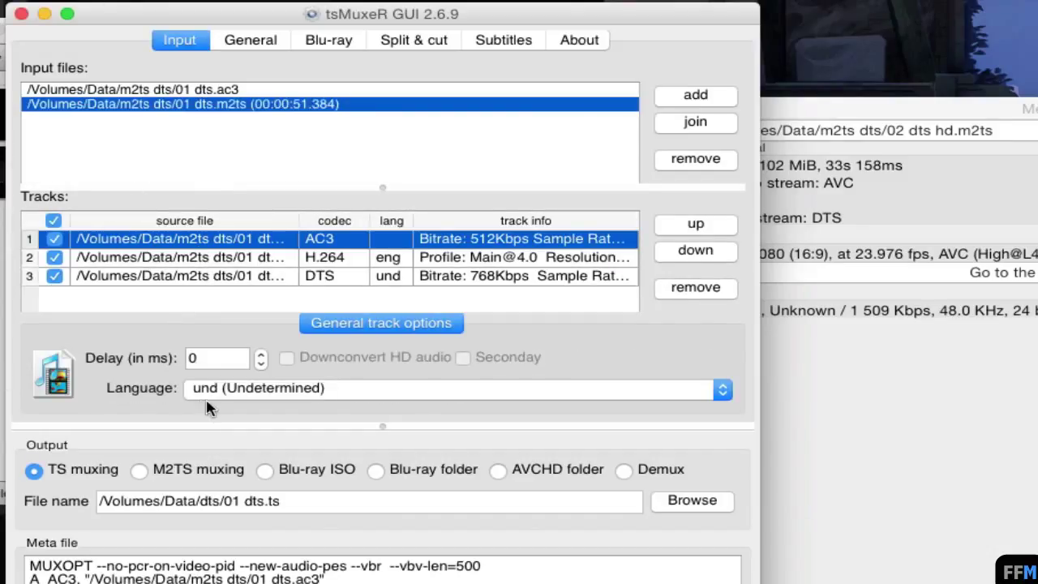
- Set the AC3 track's language to eng (English) and choose M2TS muxing as the output format
left_click(721, 392)
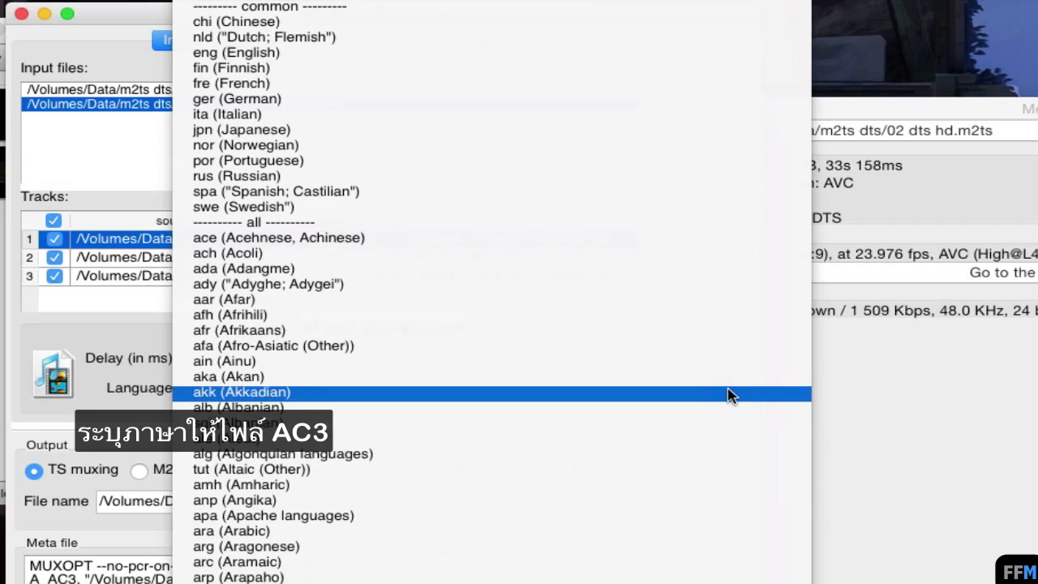
left_click(328, 52)
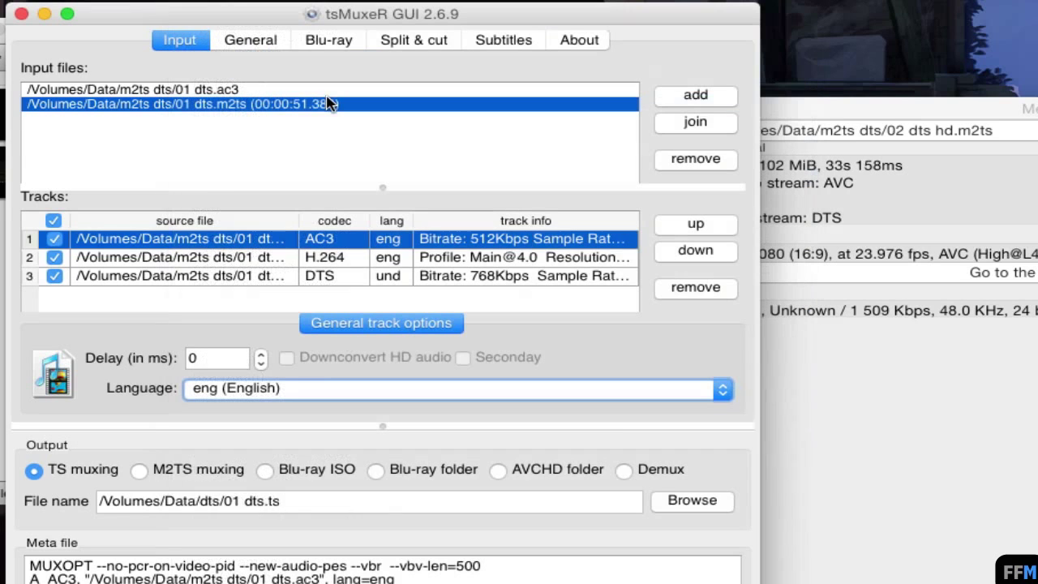
left_click(196, 480)
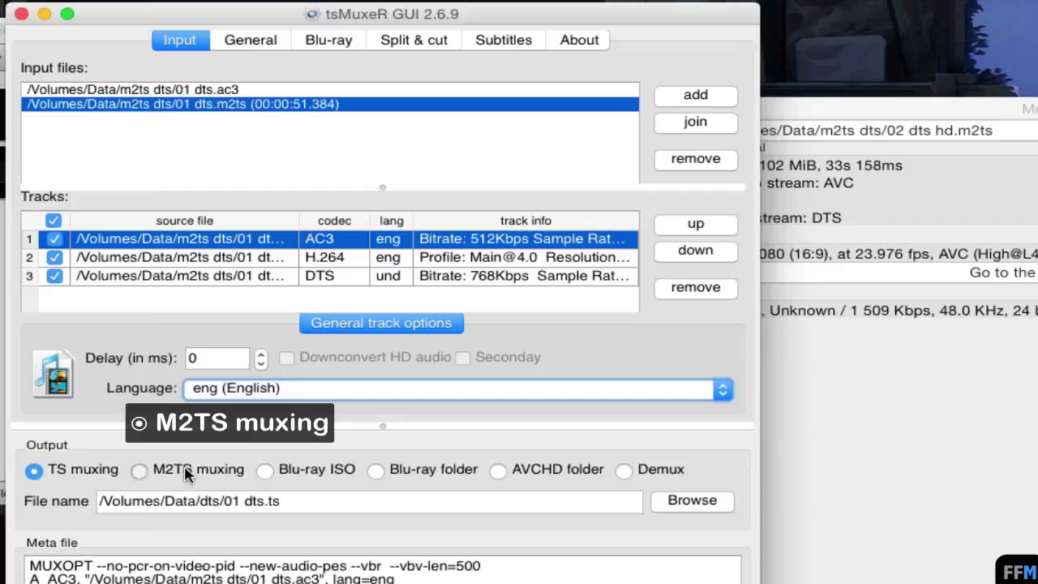
- Save the output file as 01 out in the m2ts dts folder
left_click(688, 506)
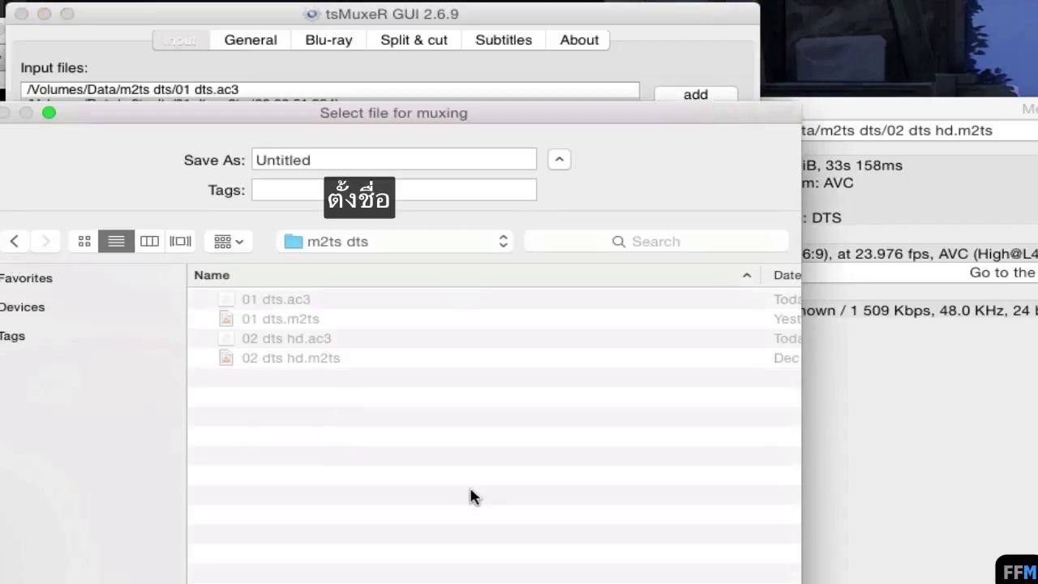
left_click(326, 168)
type("01 out")
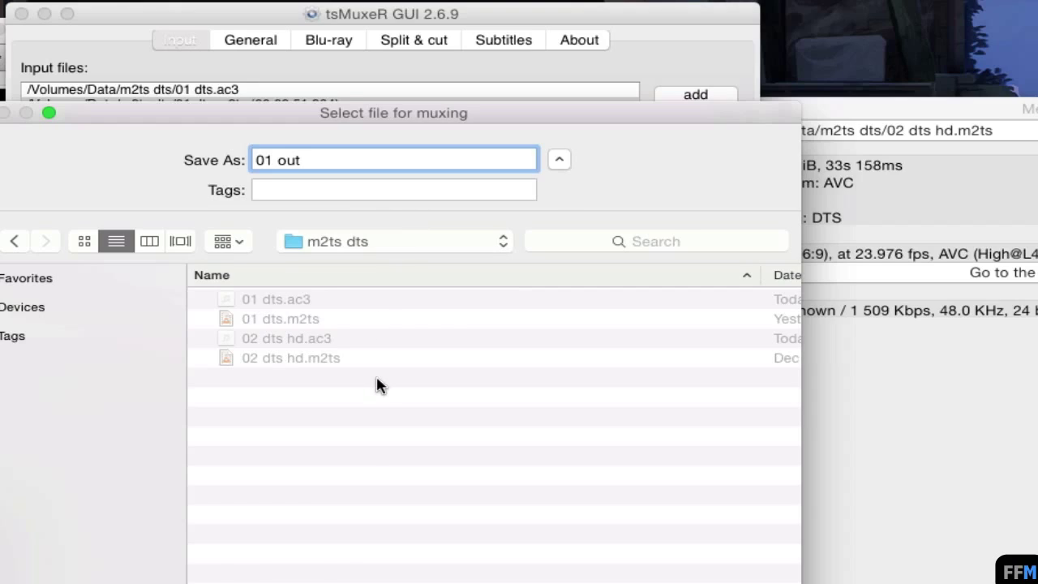
key("Return")
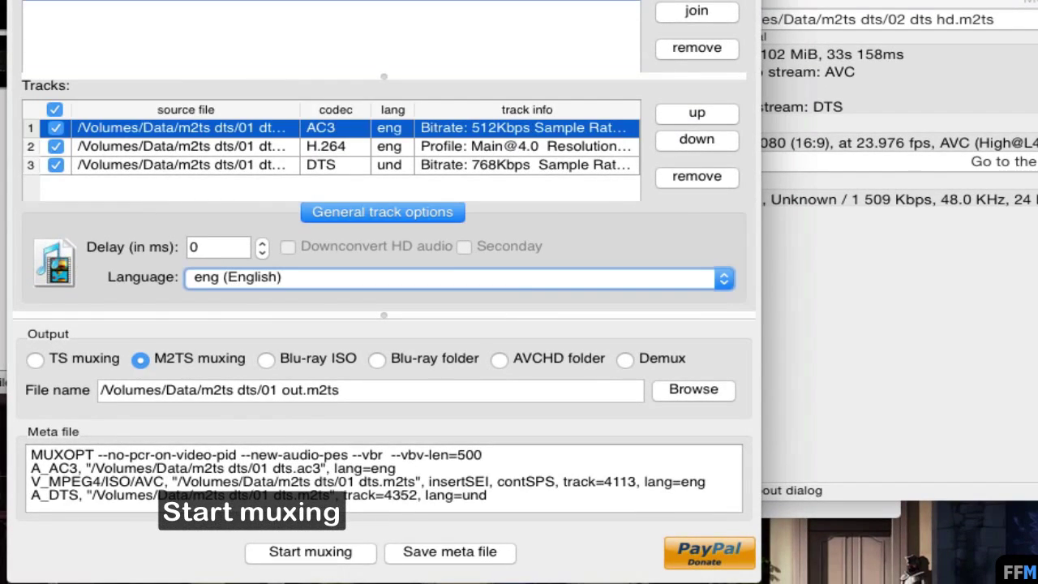
- Mux the 01 dts tracks and select the resulting 01 out.m2ts in the m2ts dts folder in Finder
left_click(351, 556)
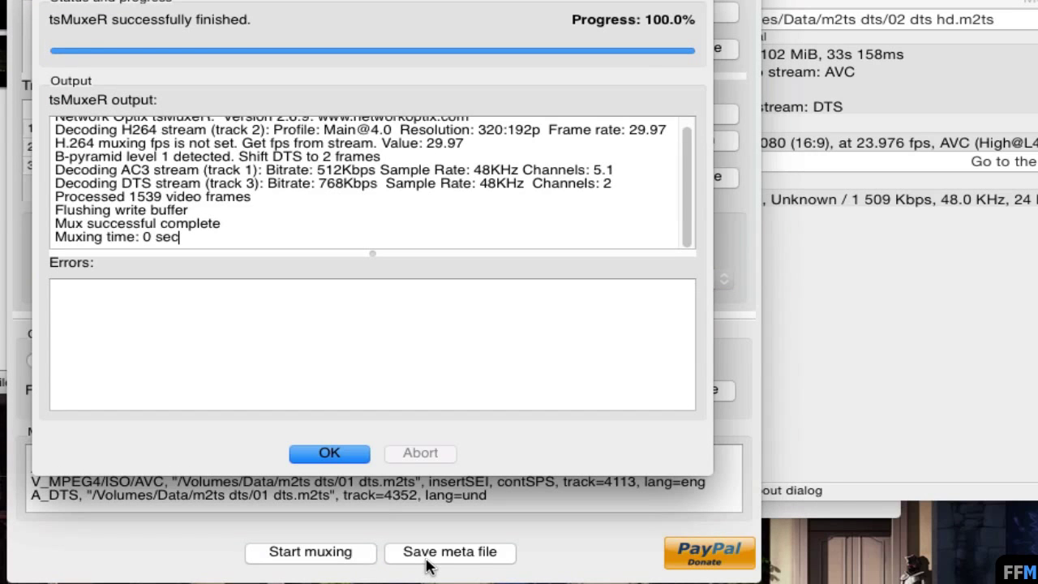
left_click(350, 459)
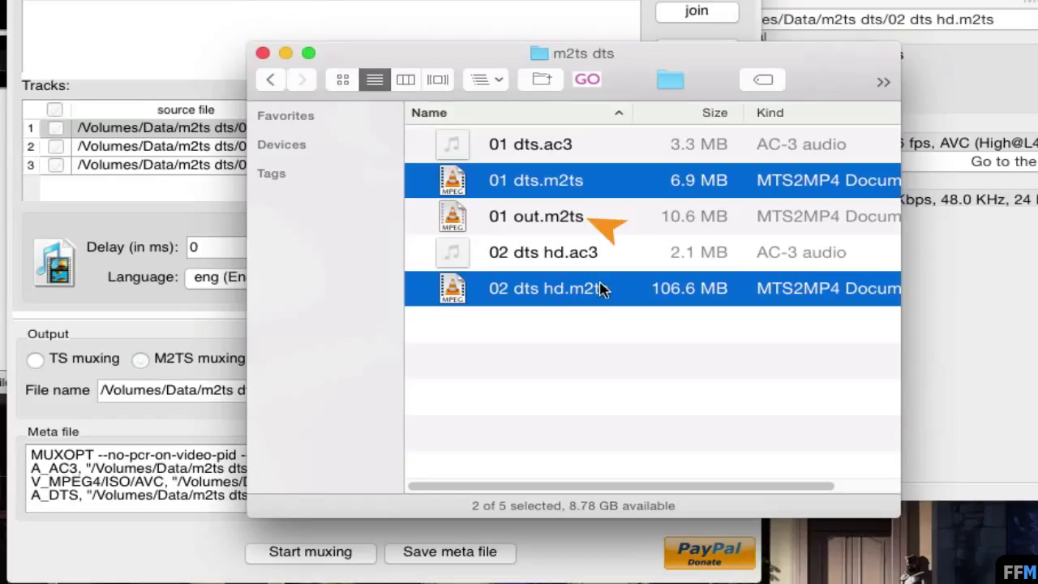
left_click(605, 217)
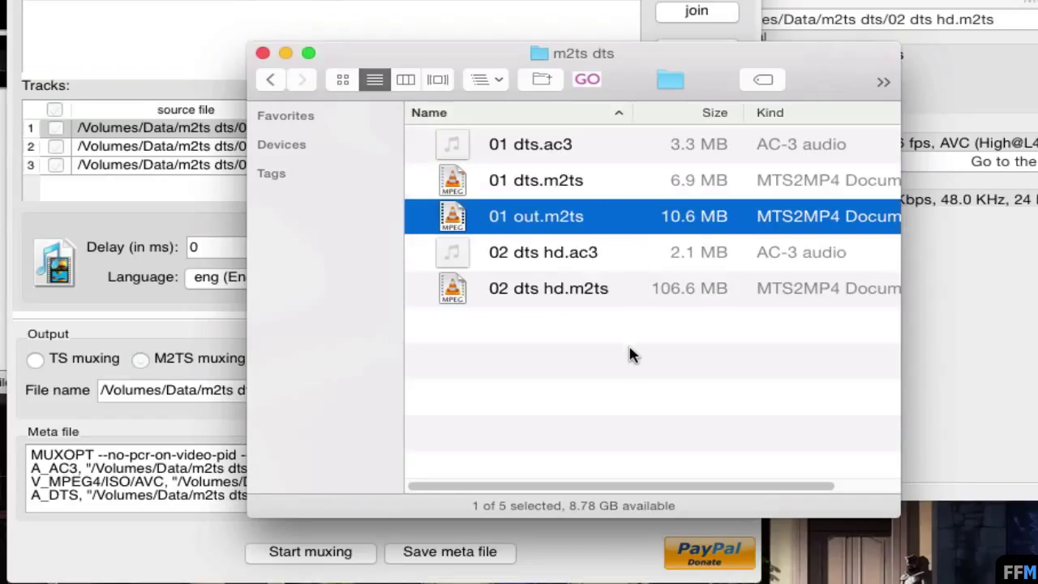
- Switch to MediaInfo, reload the m2ts dts folder and compare the details of 01 out.m2ts and 01 dts.m2ts
key("super+Tab")
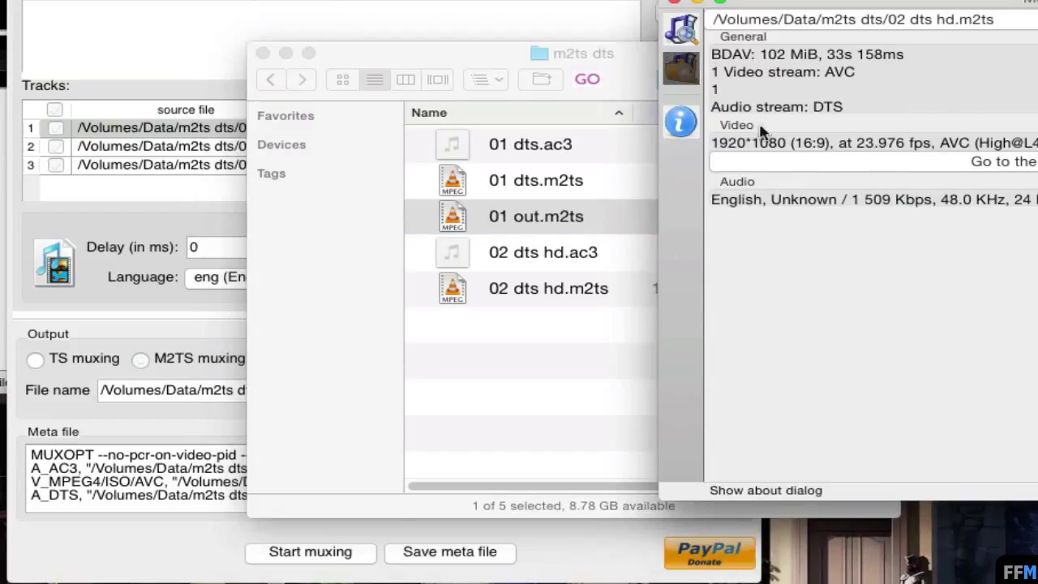
key("super+o")
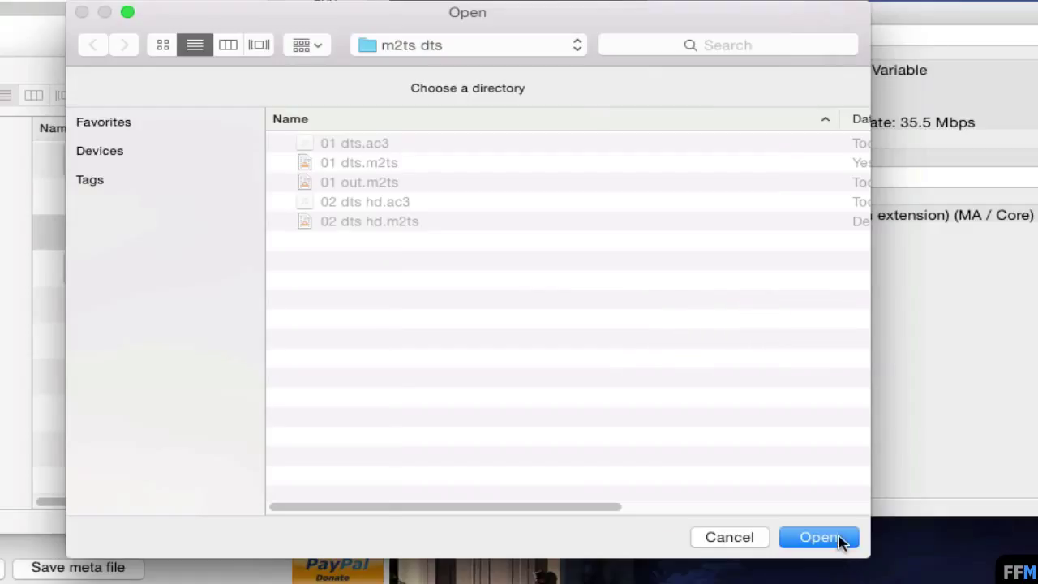
left_click(840, 541)
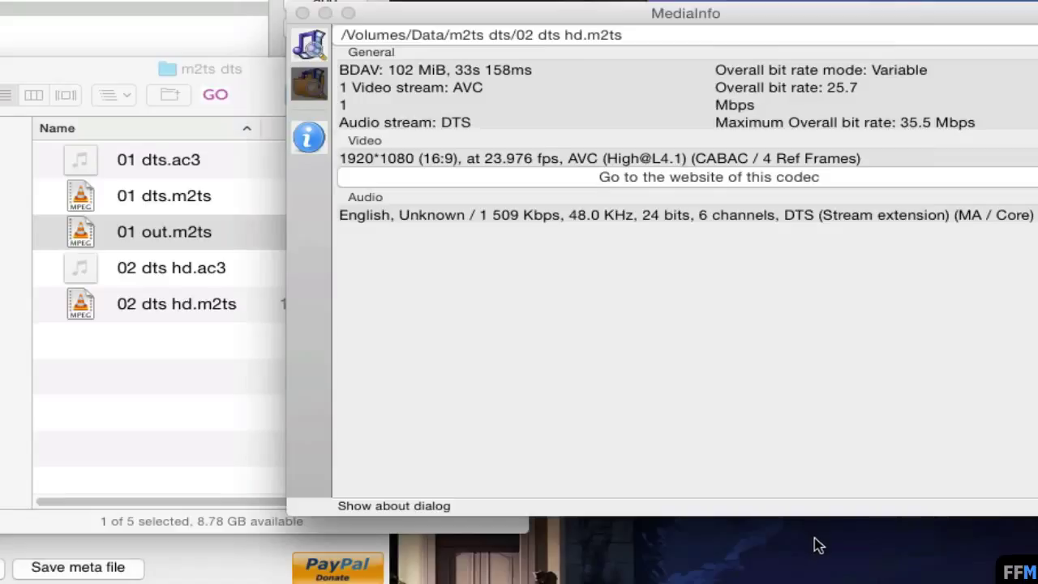
left_click(665, 35)
left_click(665, 84)
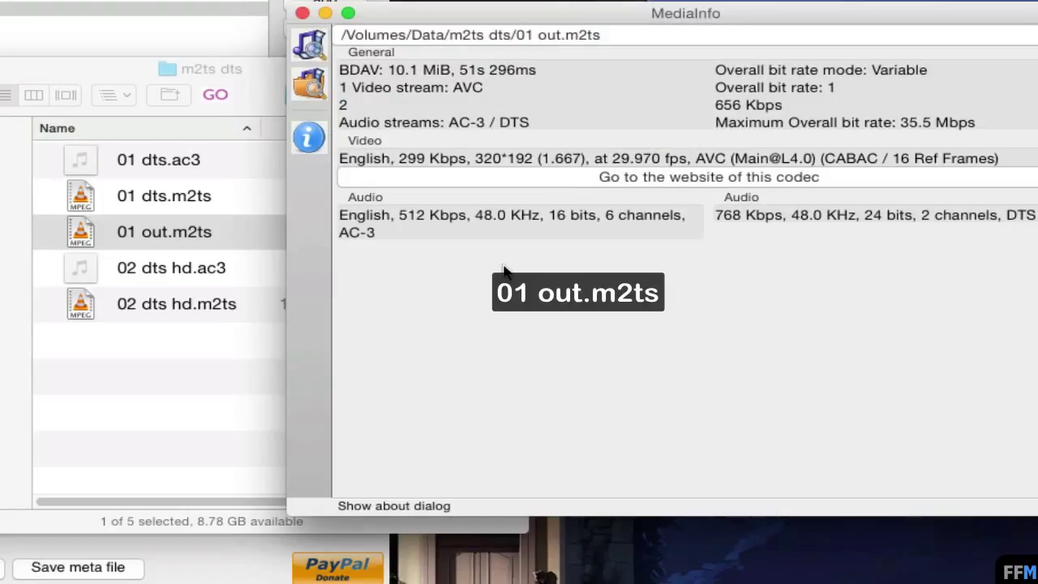
left_click(579, 35)
left_click(574, 17)
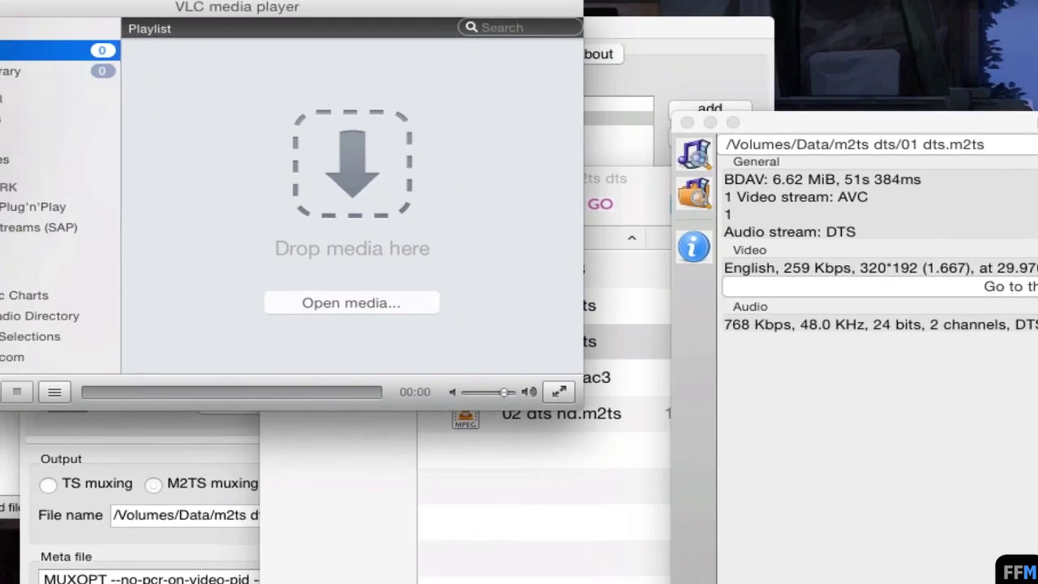
- Check the VLC media player version in its About window and close that window
left_click(78, 11)
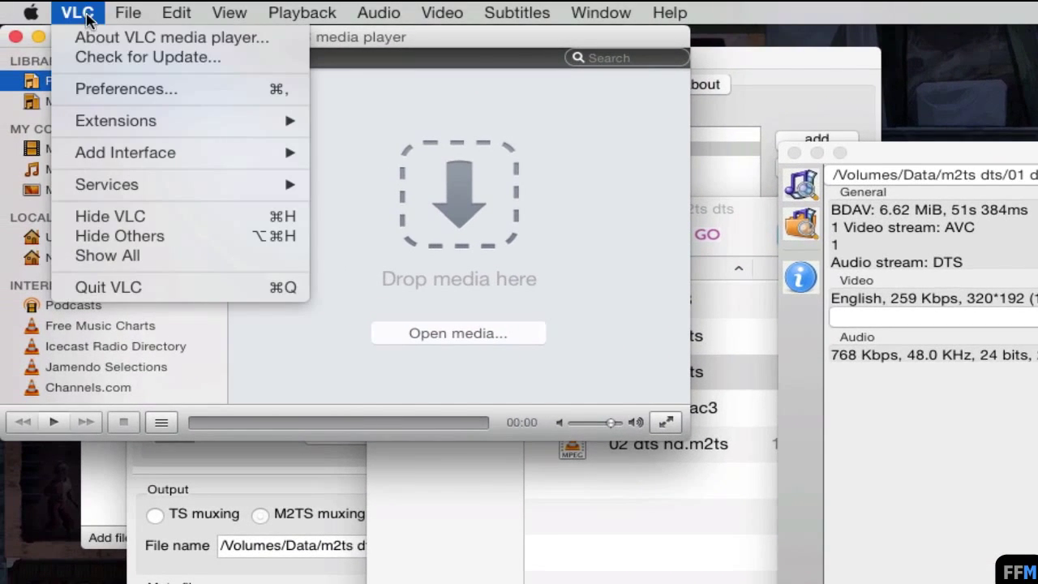
left_click(86, 35)
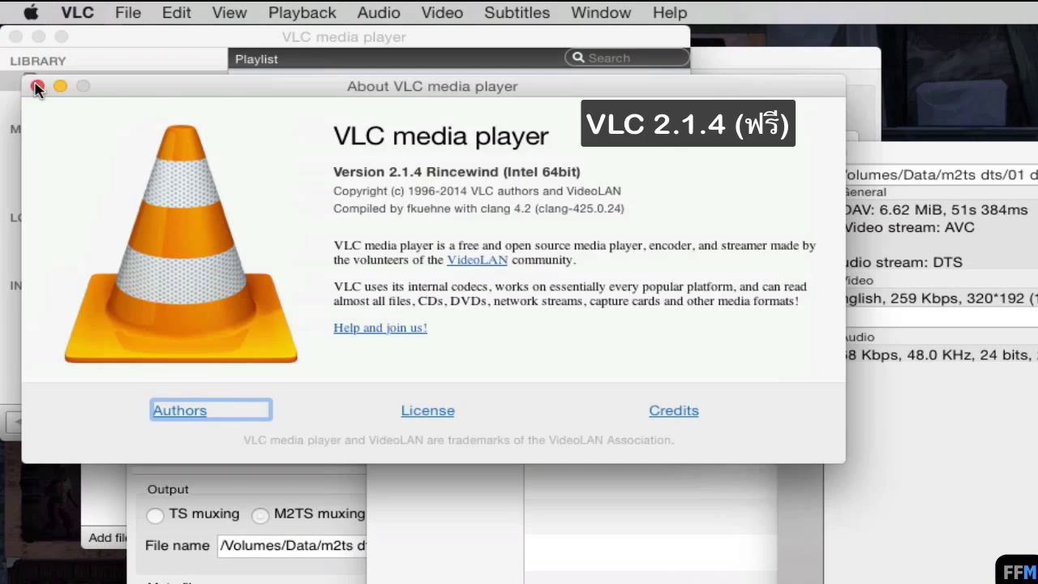
left_click(36, 86)
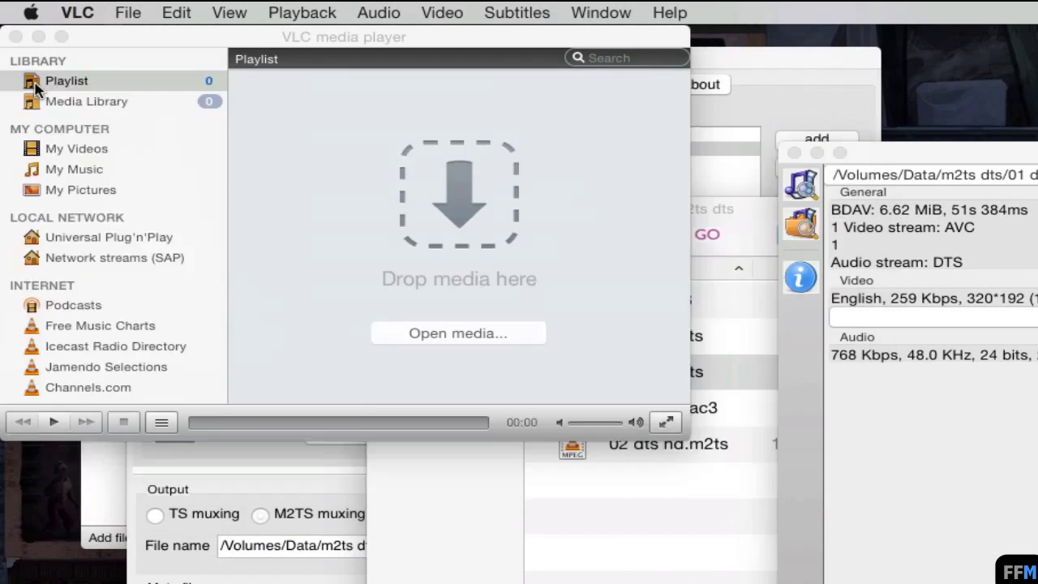
- Load 01 out.m2ts from the m2ts dts folder into VLC and check which audio tracks it offers
left_click(706, 371)
left_click_drag(706, 371, 367, 176)
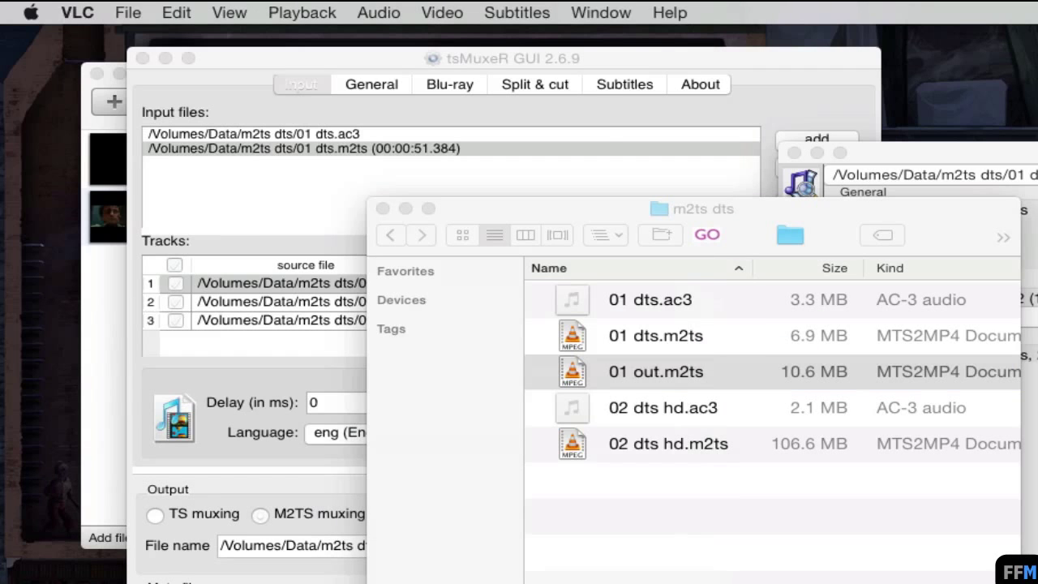
left_click(379, 12)
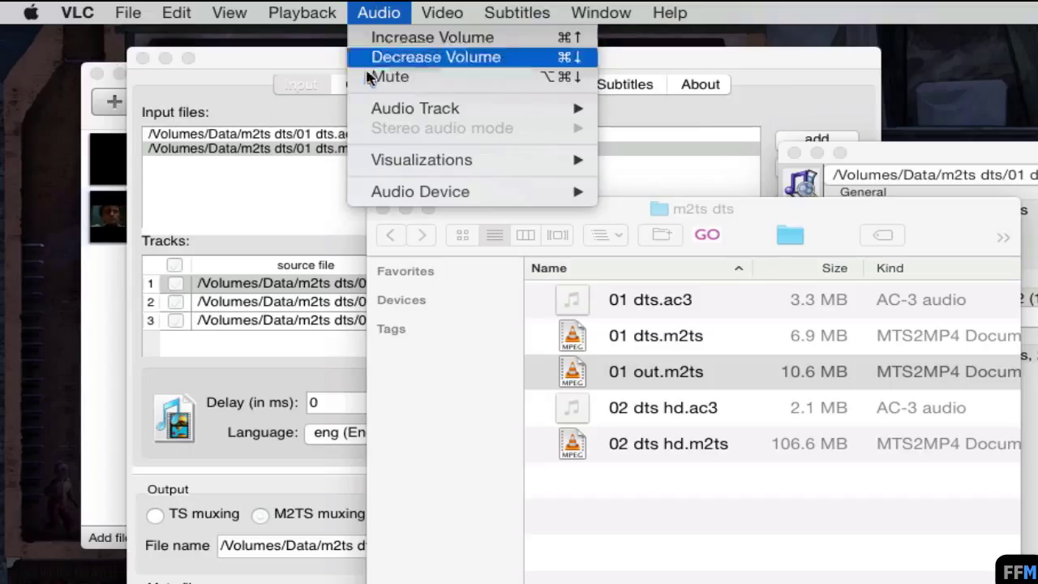
mouse_move(369, 112)
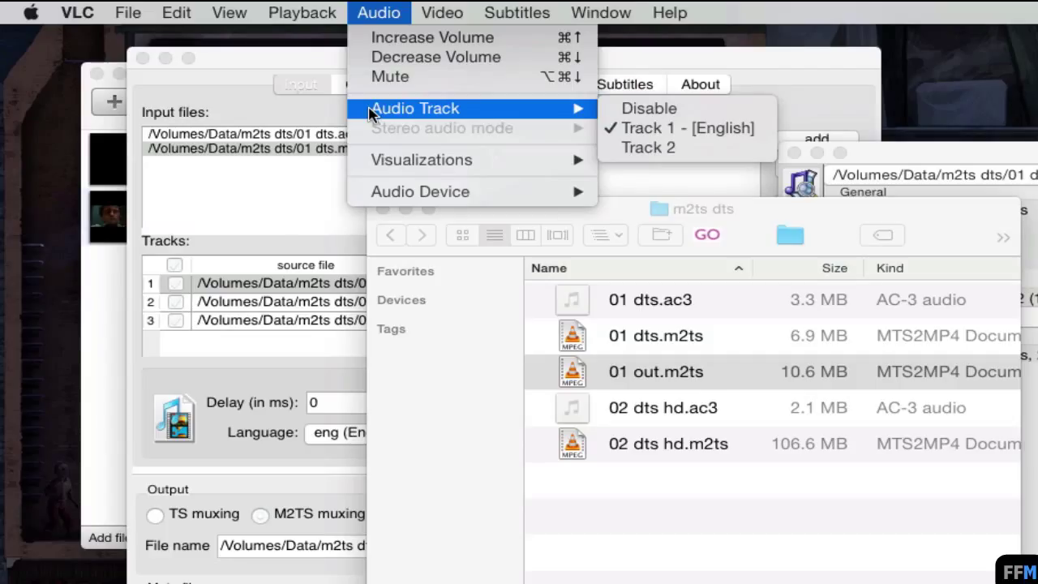
key("Escape")
- Switch to tsMuxeR and remove 01 dts.m2ts and 01 dts.ac3 from the input files
left_click(292, 220)
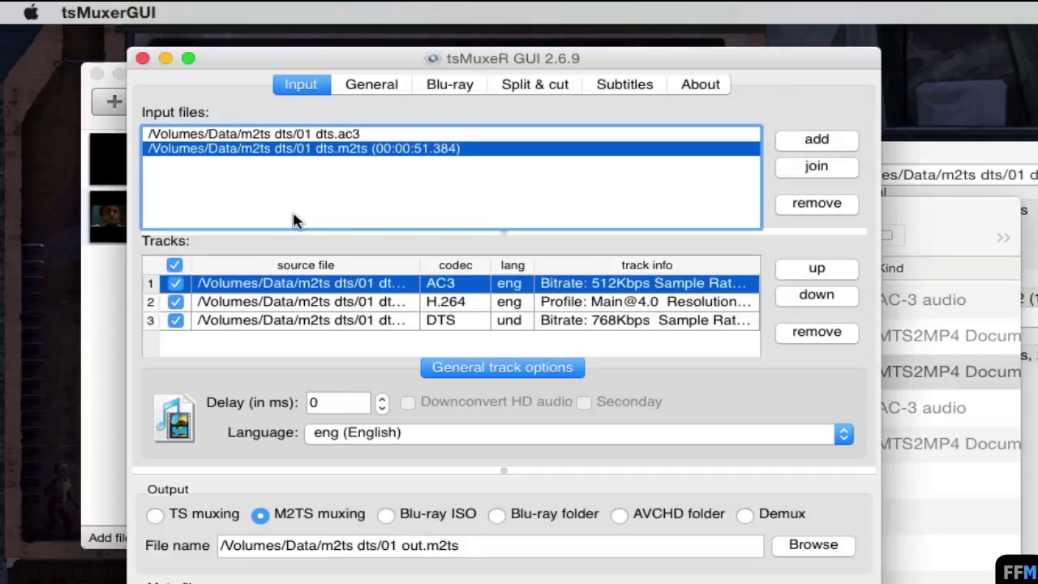
left_click(816, 204)
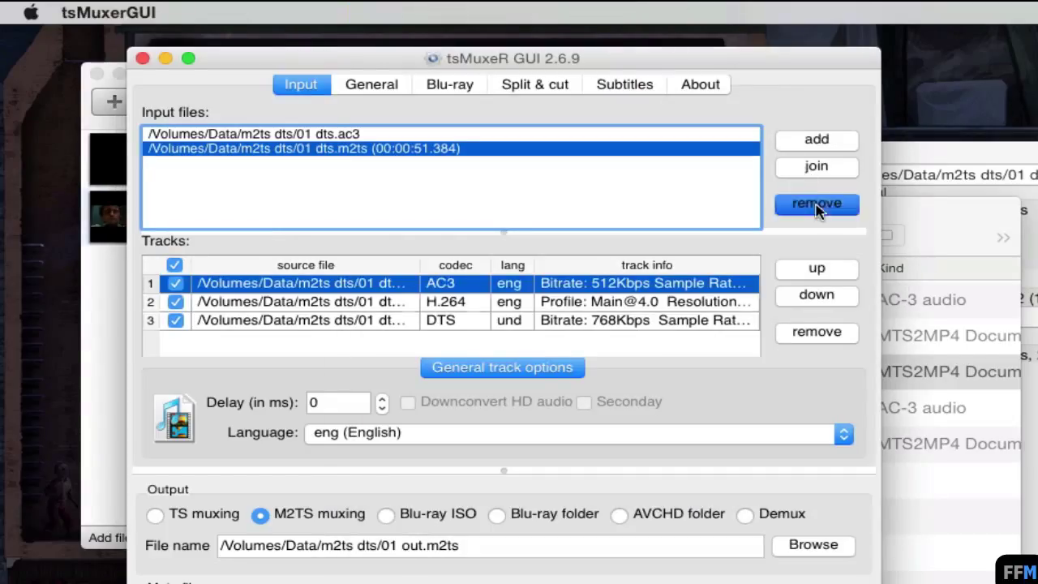
left_click(816, 203)
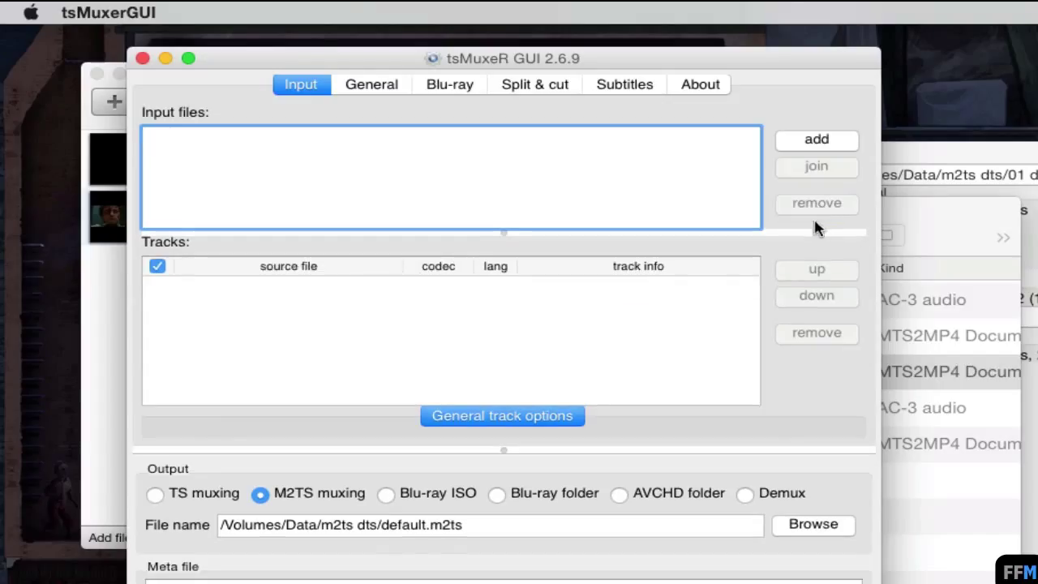
- Add 02 dts hd.ac3 and 02 dts hd.m2ts from the m2ts dts folder as input files
left_click(813, 141)
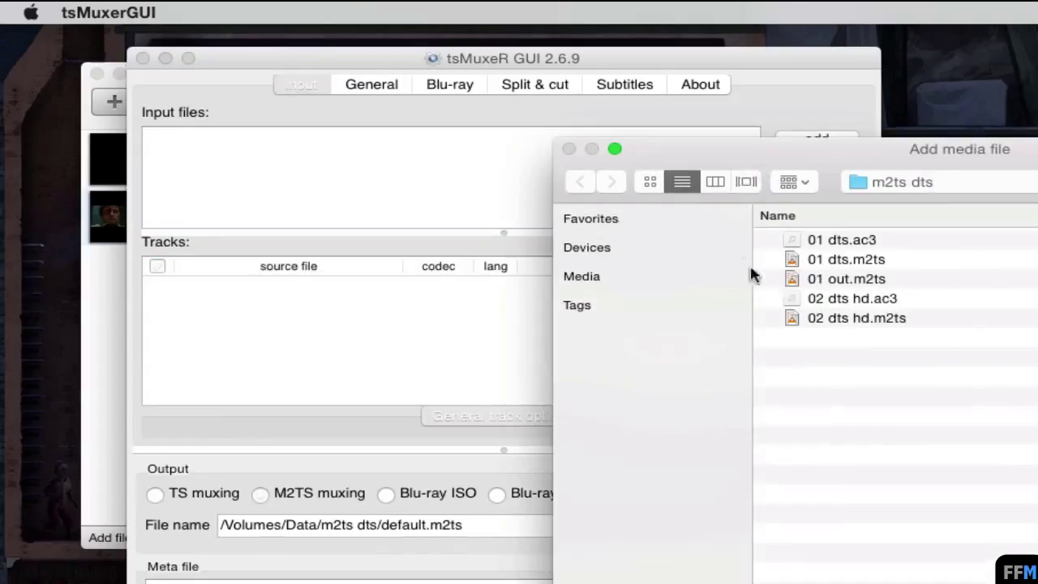
left_click(876, 305)
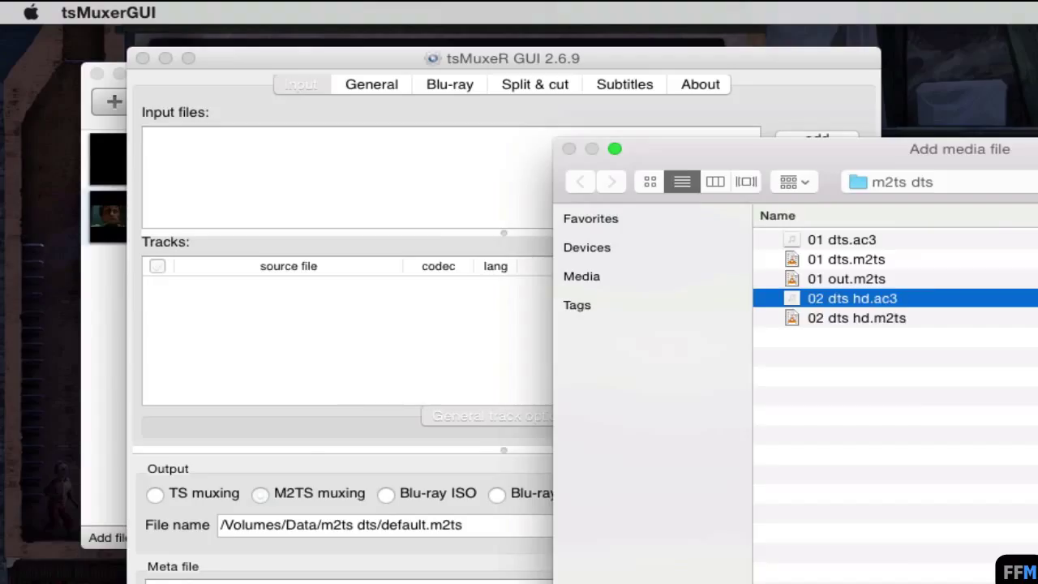
key("Return")
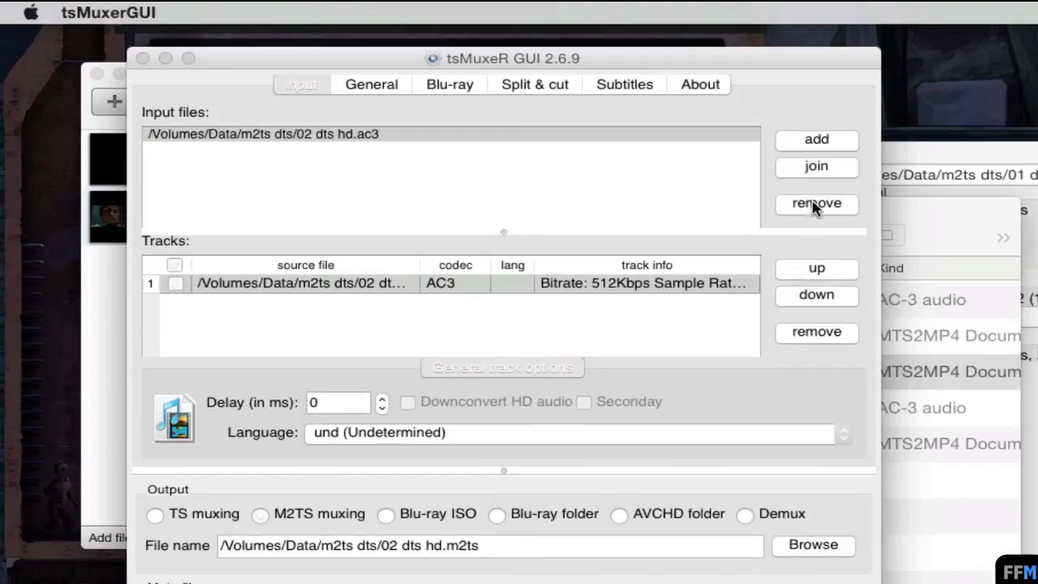
left_click(827, 143)
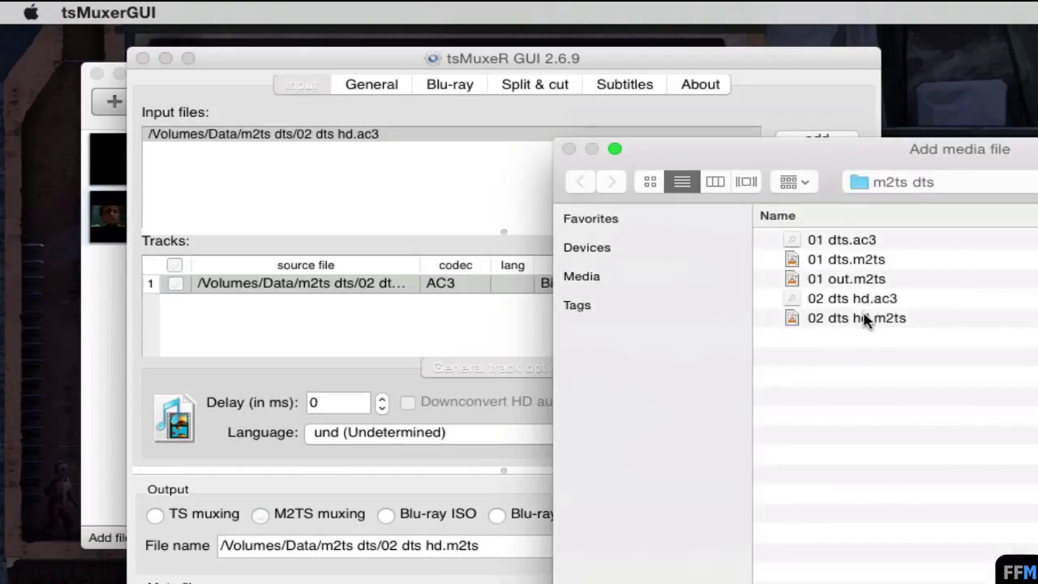
left_click(864, 319)
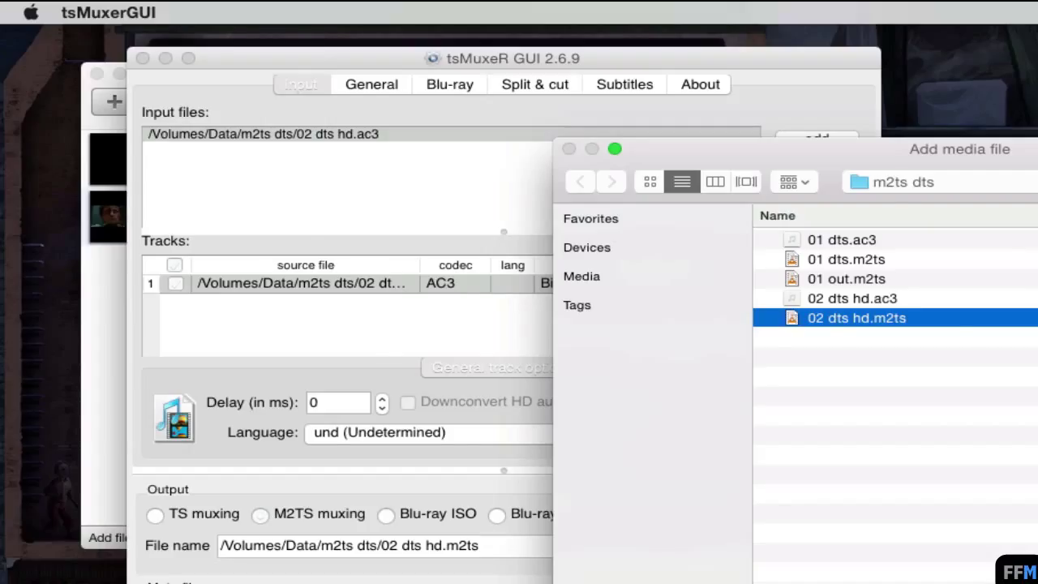
key("Return")
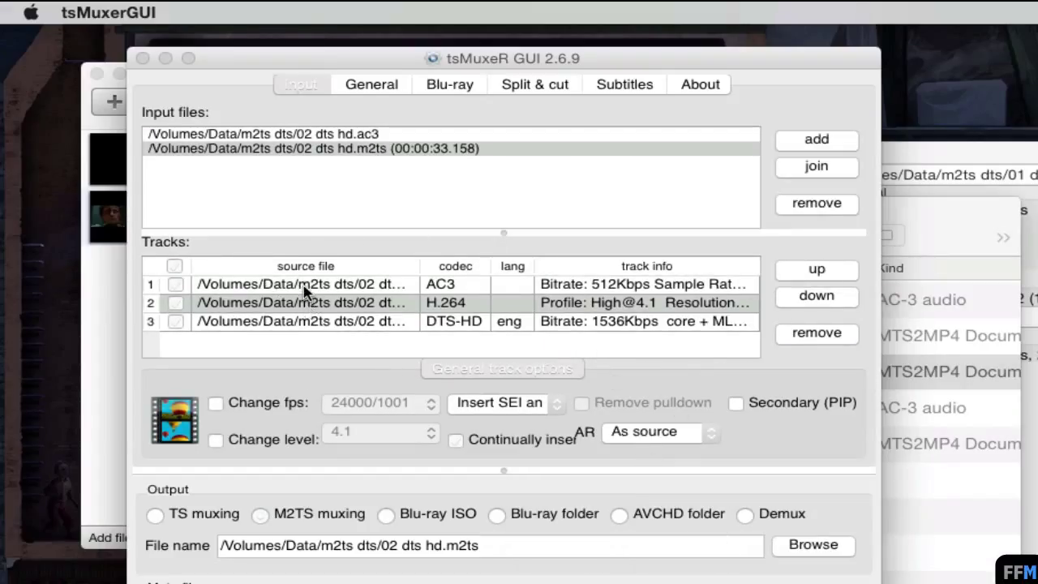
- Check the track options of the DTS-HD and AC3 tracks, and append -out to the 02 dts hd output file name
left_click(373, 325)
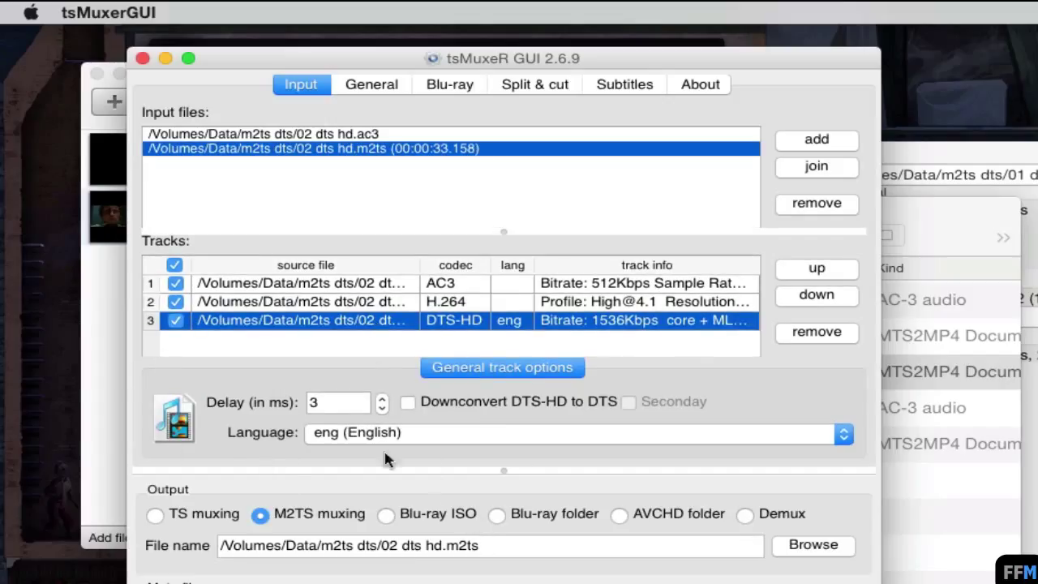
left_click(359, 283)
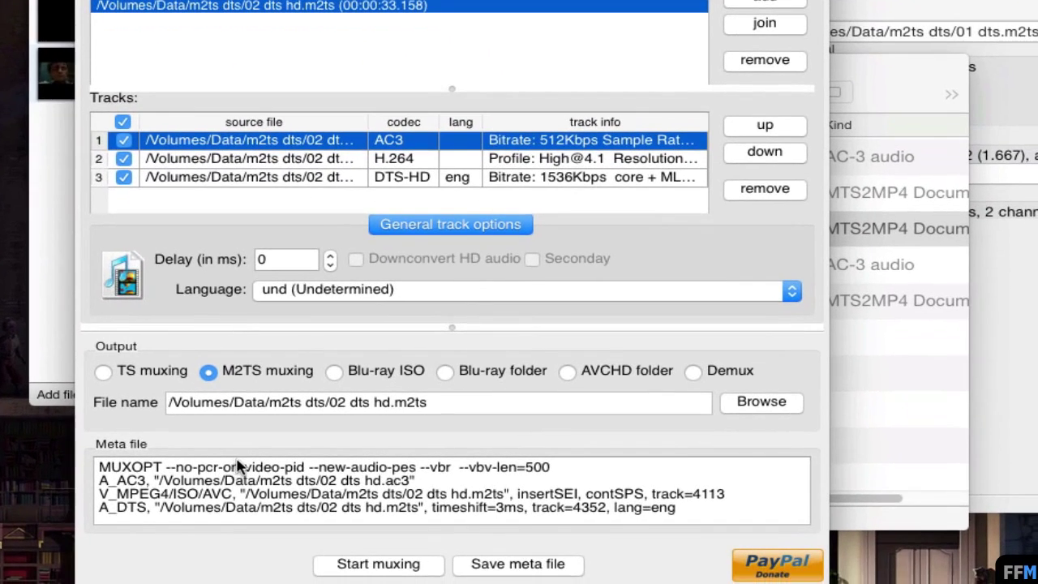
left_click(412, 459)
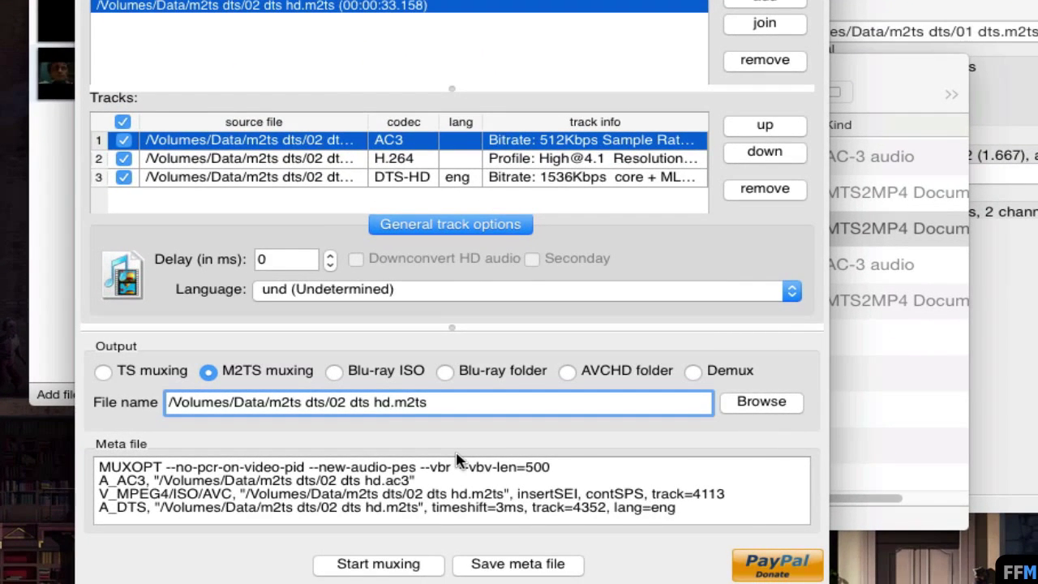
type("-out")
- Mux the 02 dts hd tracks and select the new output M2TS file in the m2ts dts folder in Finder
left_click(405, 568)
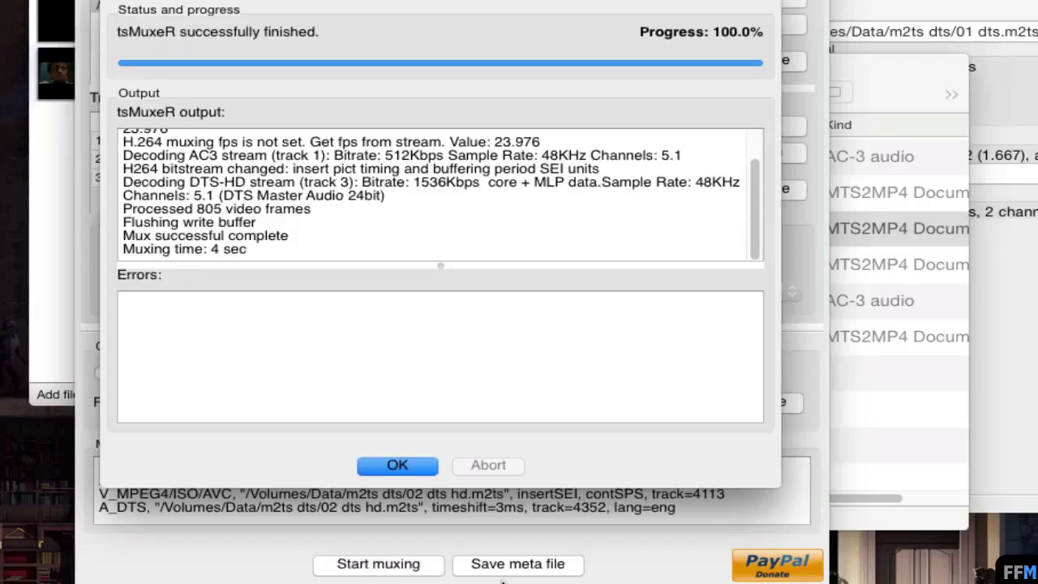
left_click(925, 513)
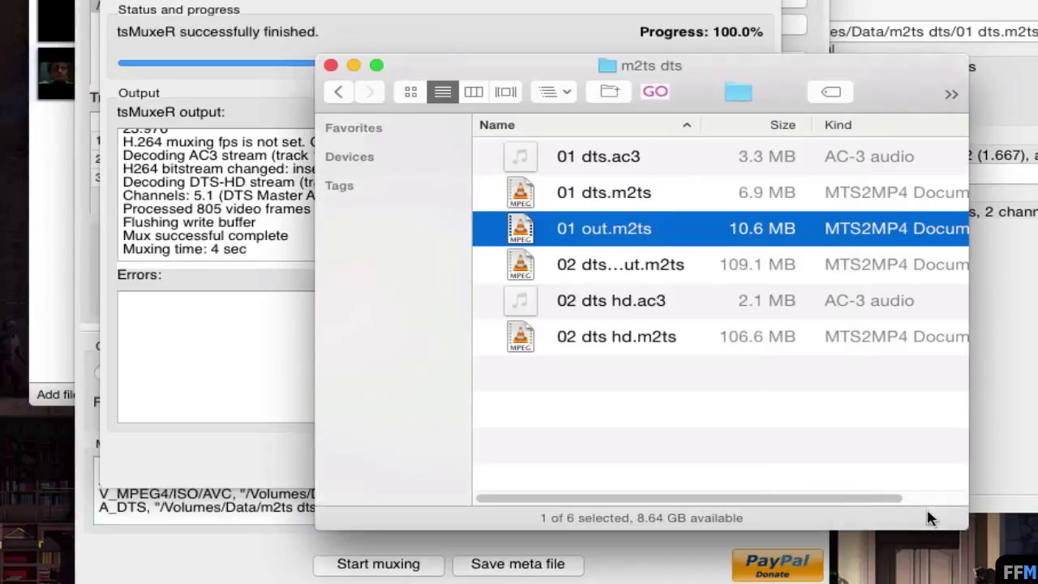
left_click(641, 268)
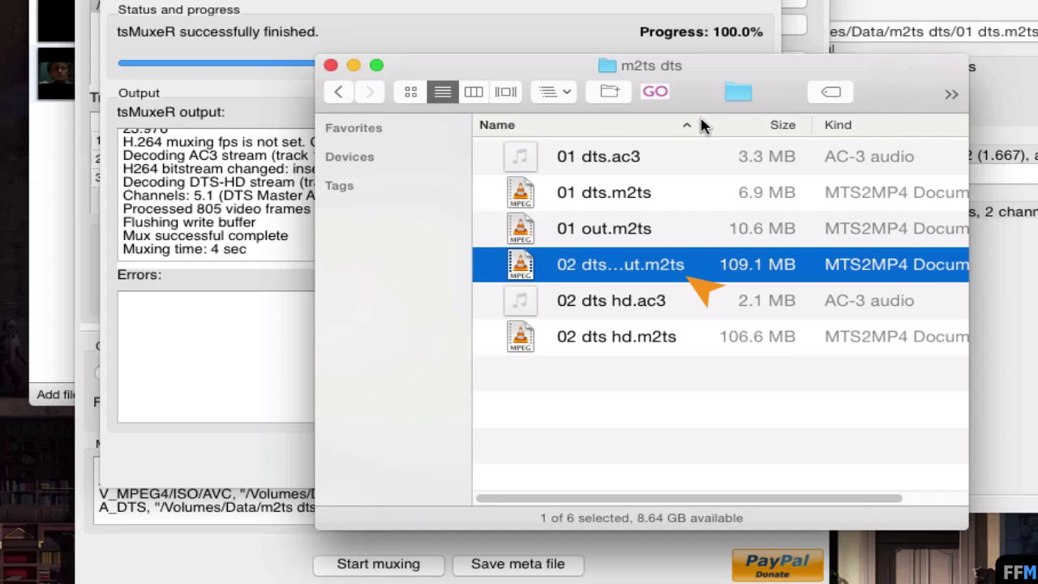
- Switch to MediaInfo and open the m2ts dts folder so that all of its files are loaded
left_click_drag(702, 125, 750, 155)
left_click(1029, 431)
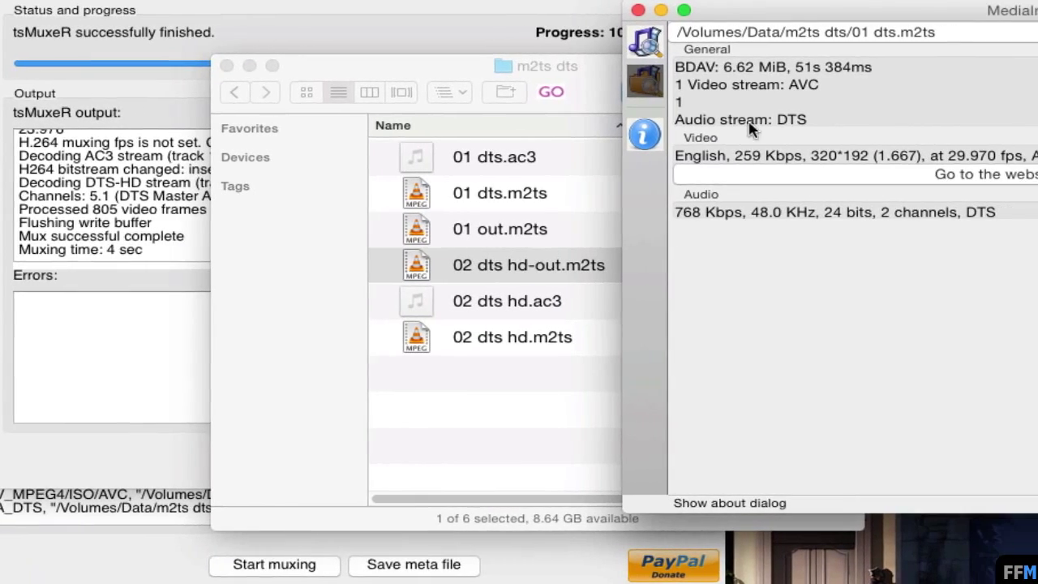
left_click(749, 79)
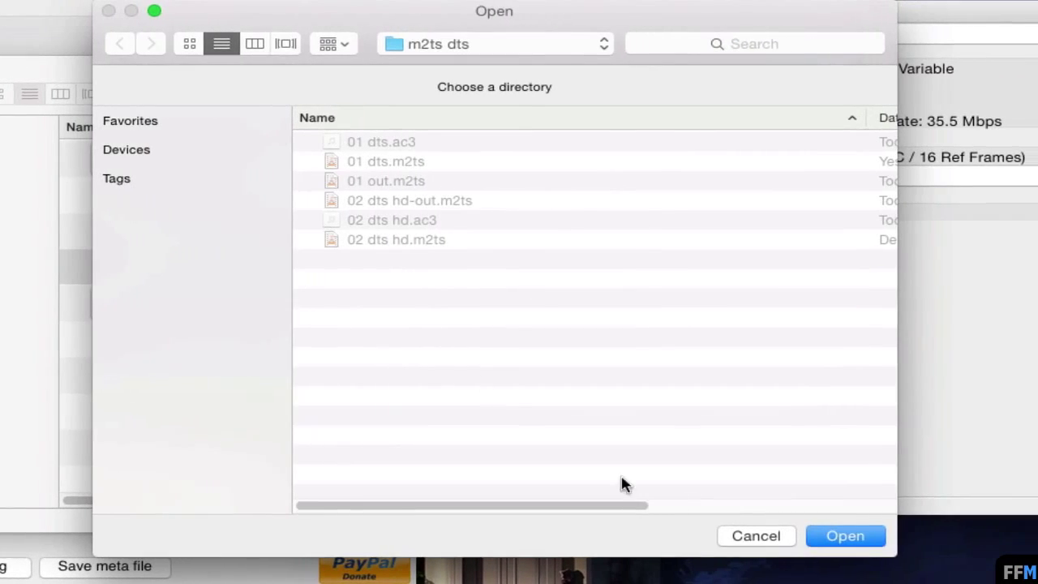
left_click(846, 536)
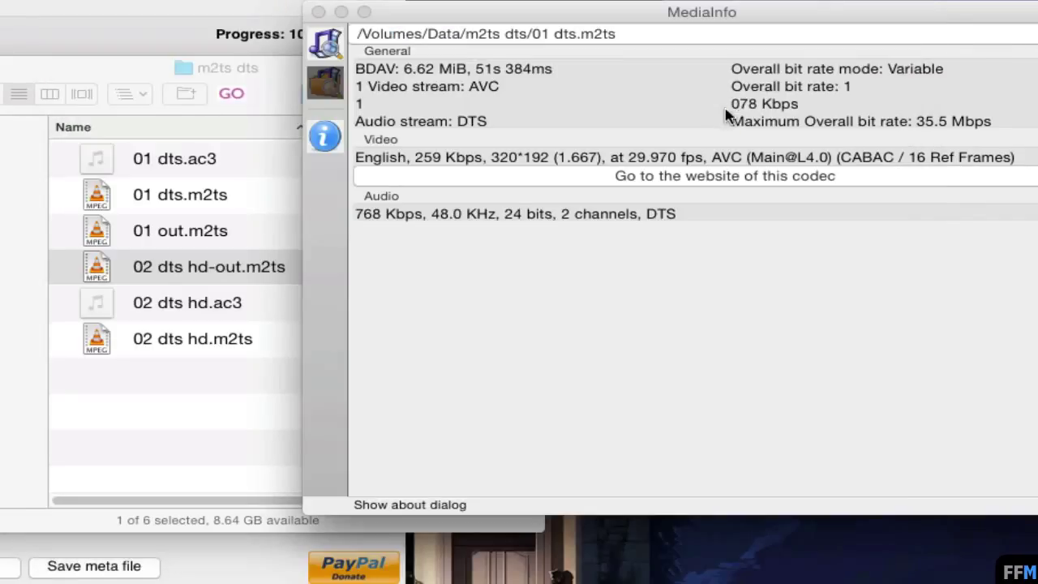
- Examine the video and audio stream details of 02 dts hd-out.m2ts and compare them with those of 02 dts hd.m2ts
left_click(634, 38)
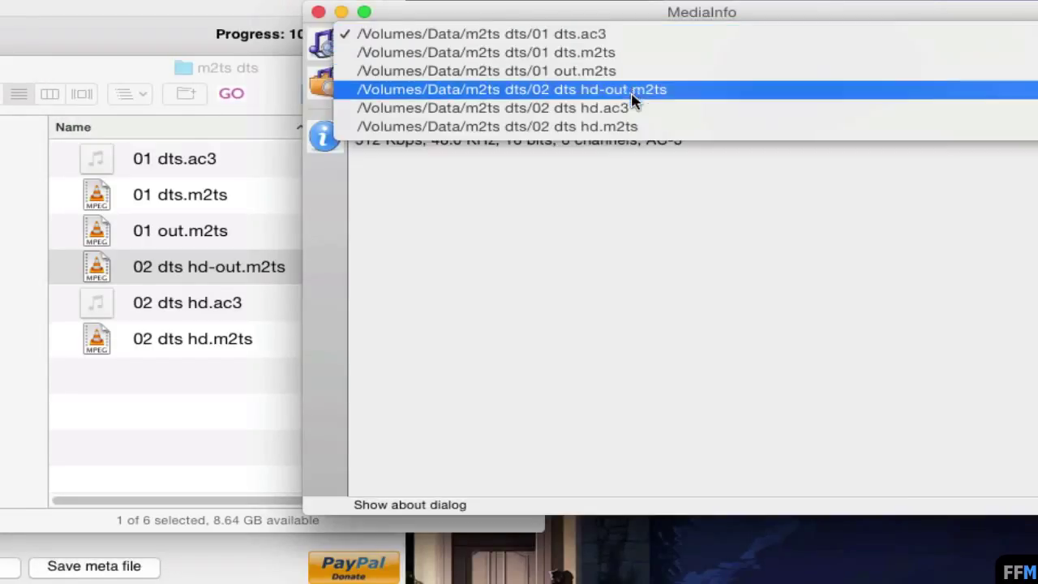
left_click(730, 99)
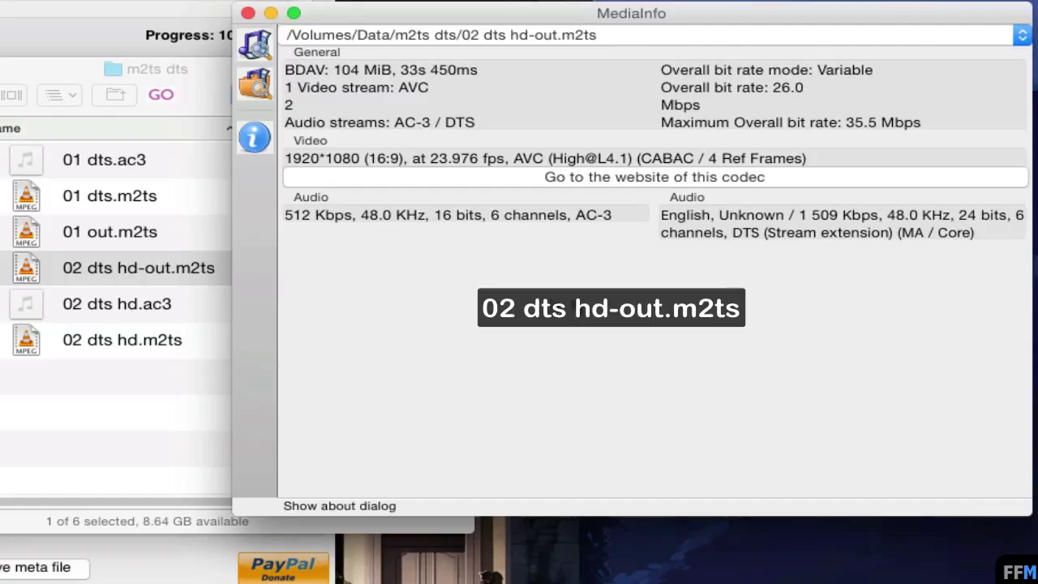
left_click(544, 35)
left_click(551, 73)
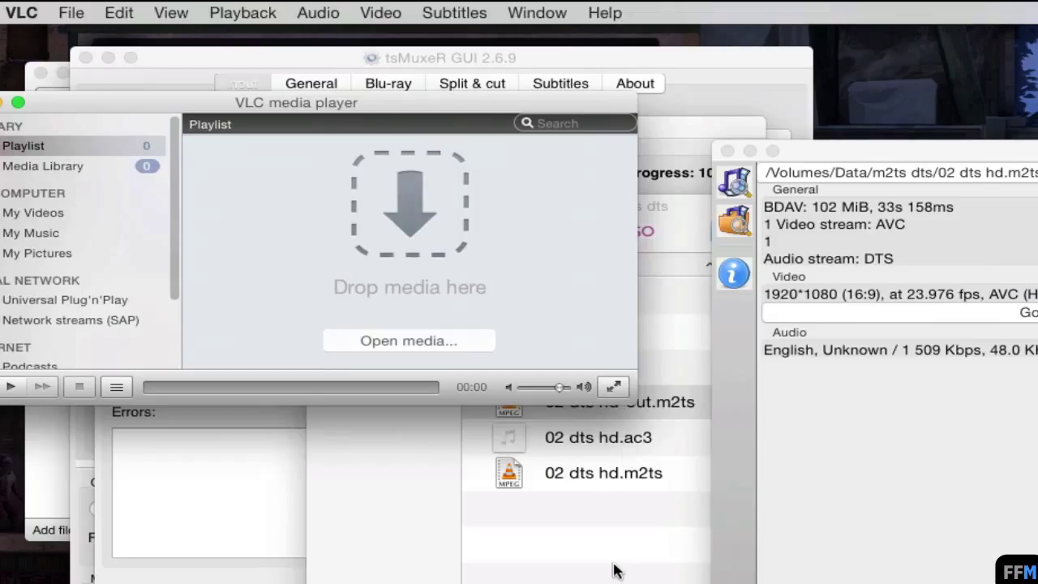
- Load 02 dts hd-out.m2ts from the Finder folder into the VLC playlist and check which audio tracks it offers
left_click(132, 431)
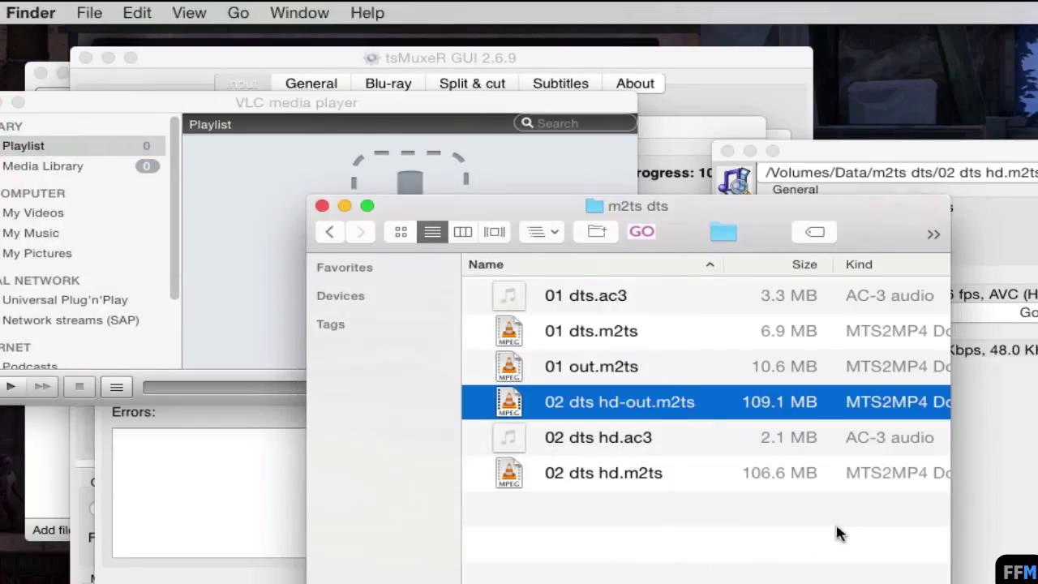
left_click_drag(688, 402, 262, 155)
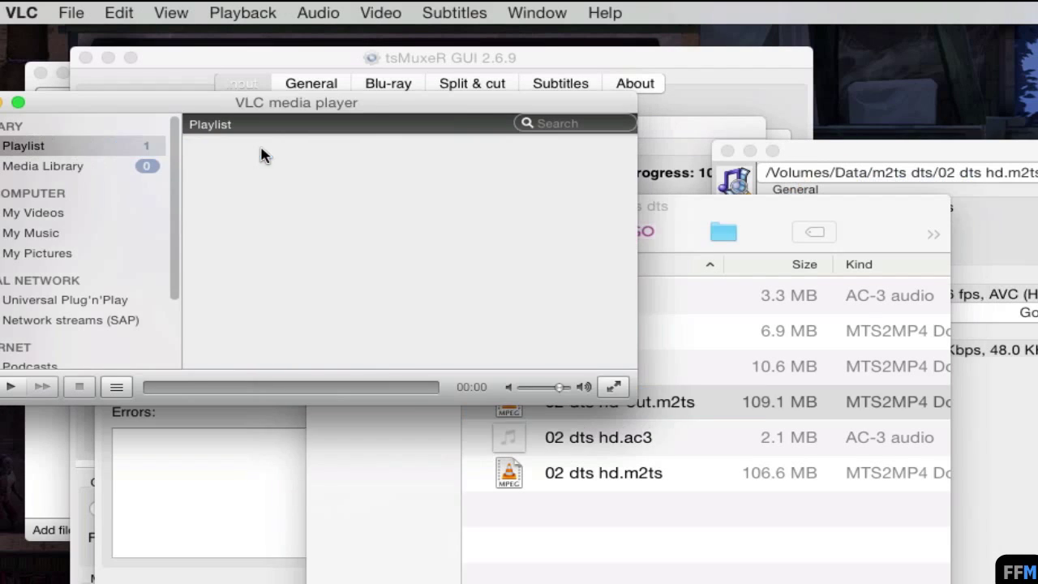
left_click(316, 13)
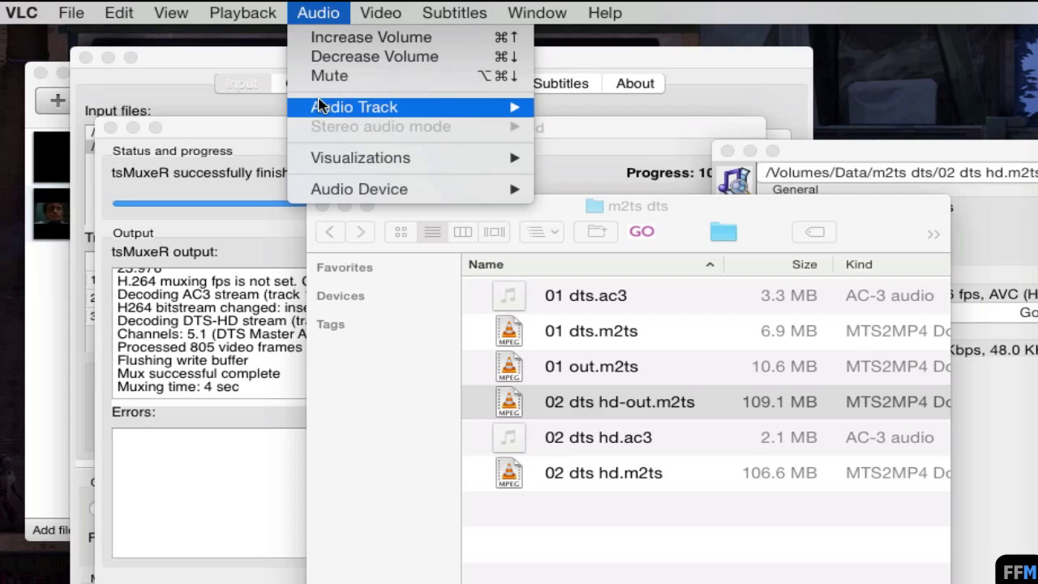
mouse_move(320, 105)
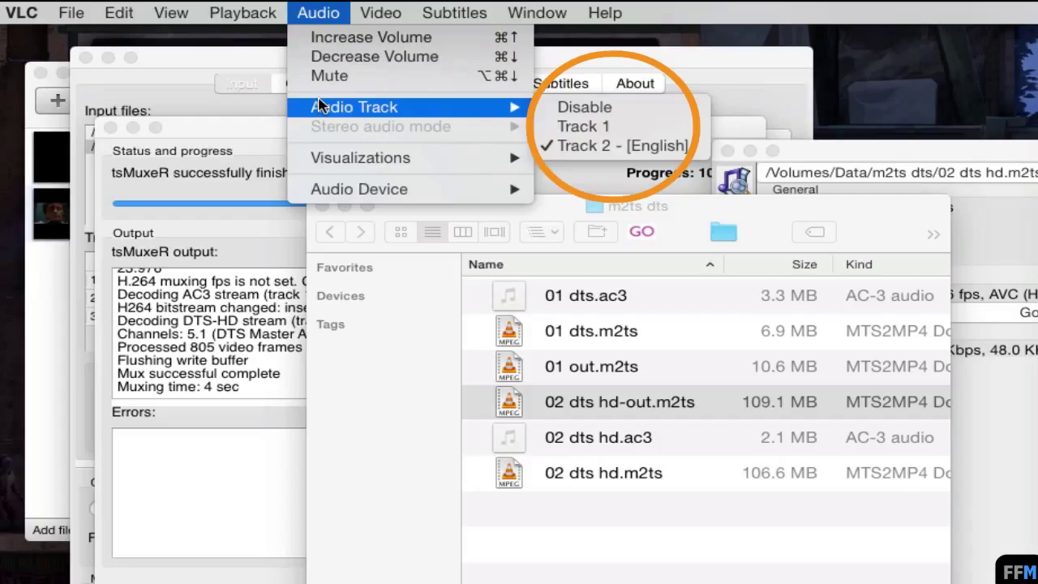